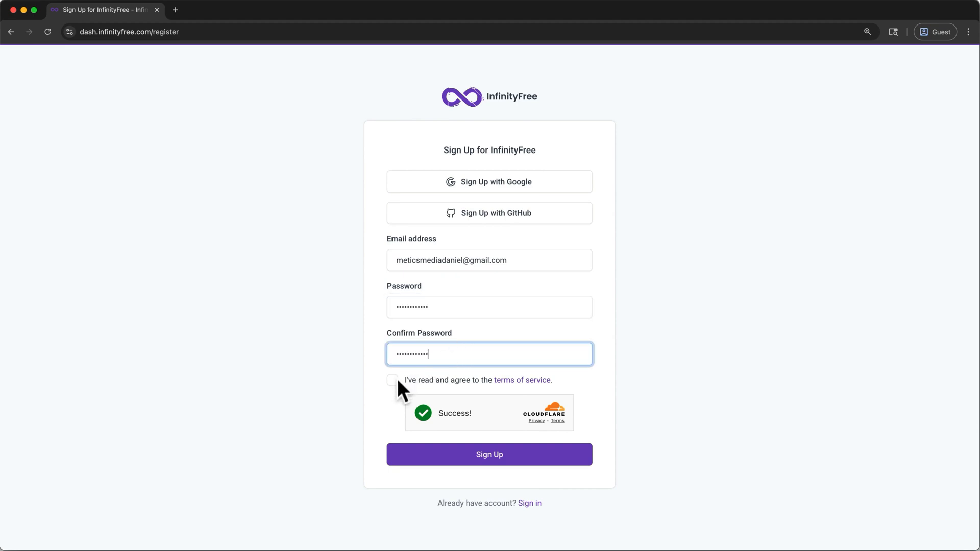
- Submit the sign-up form with the terms of service accepted, and confirm the email address from InfinityFree's verification message in Gmail
left_click(393, 378)
left_click(446, 459)
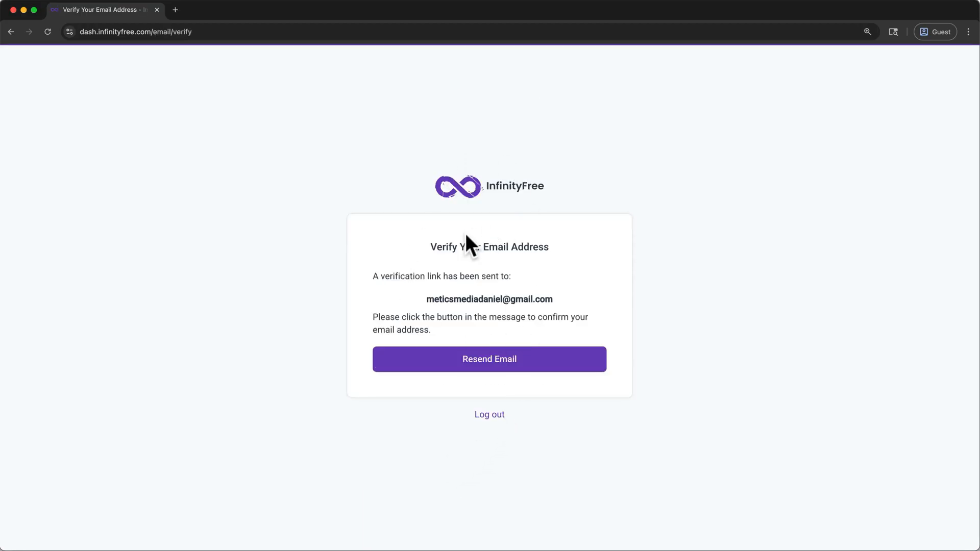
left_click(177, 13)
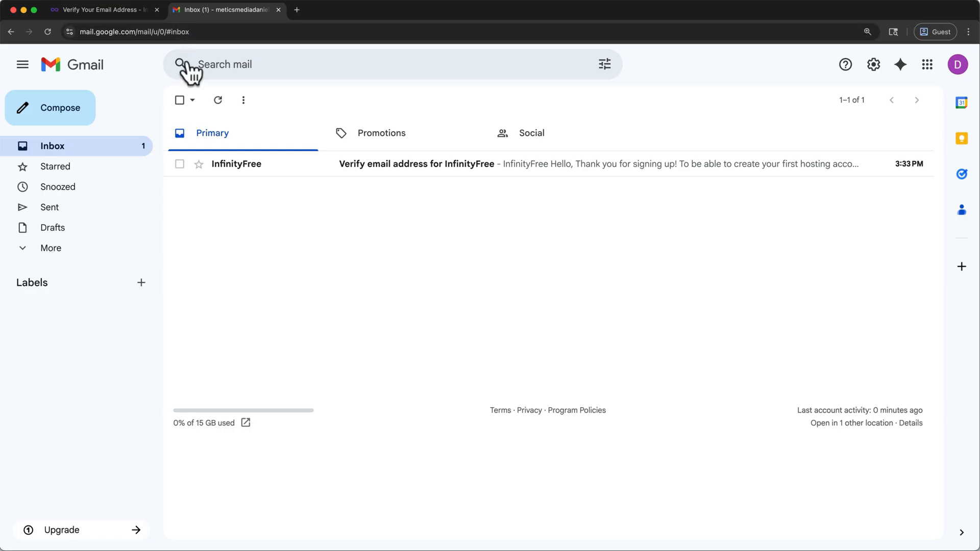
left_click(237, 169)
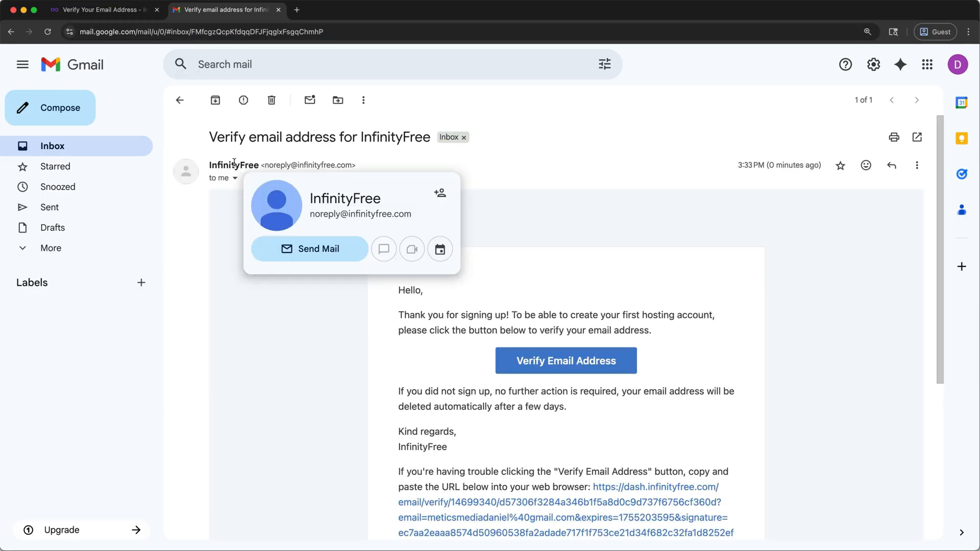
left_click(520, 372)
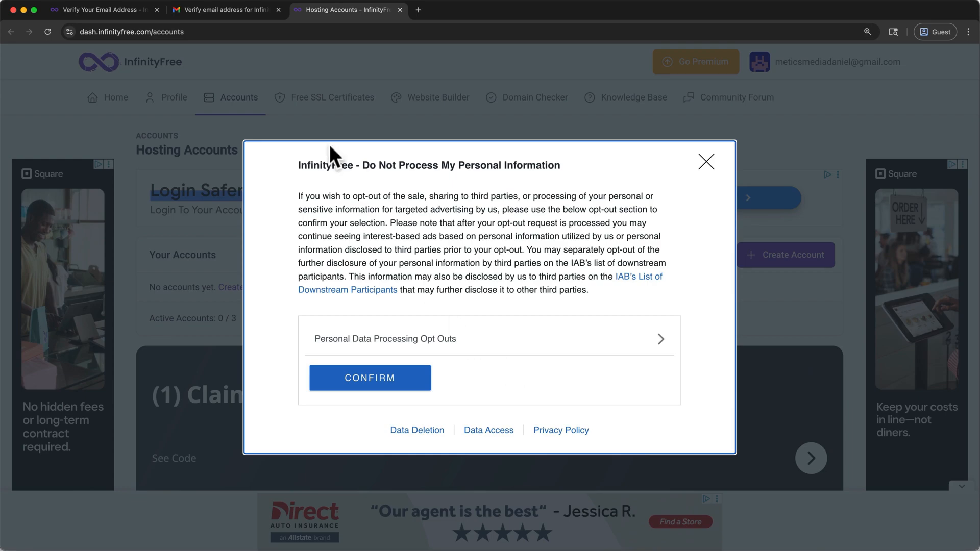
- Close the Gmail and email verification pages, and confirm the personal data processing notice on the Hosting Accounts page
left_click(277, 9)
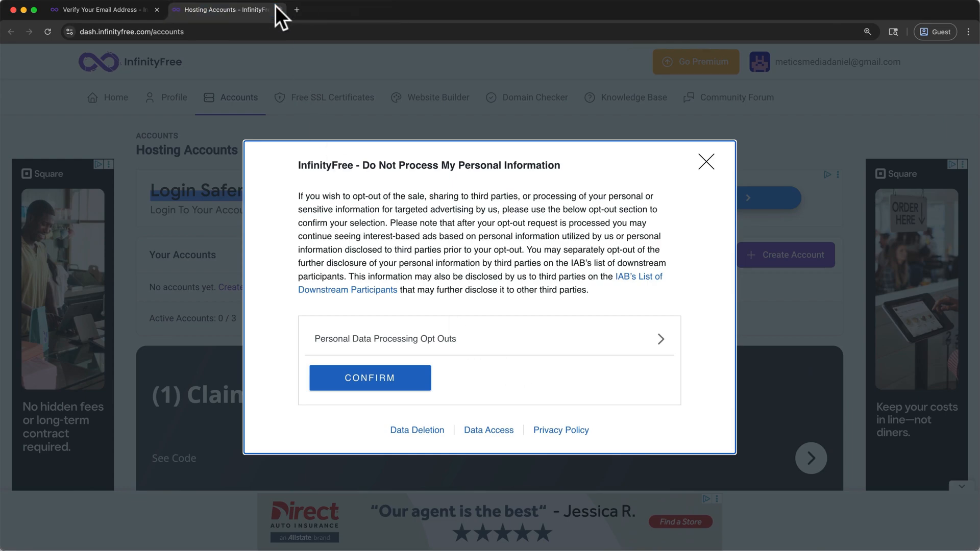
left_click(157, 9)
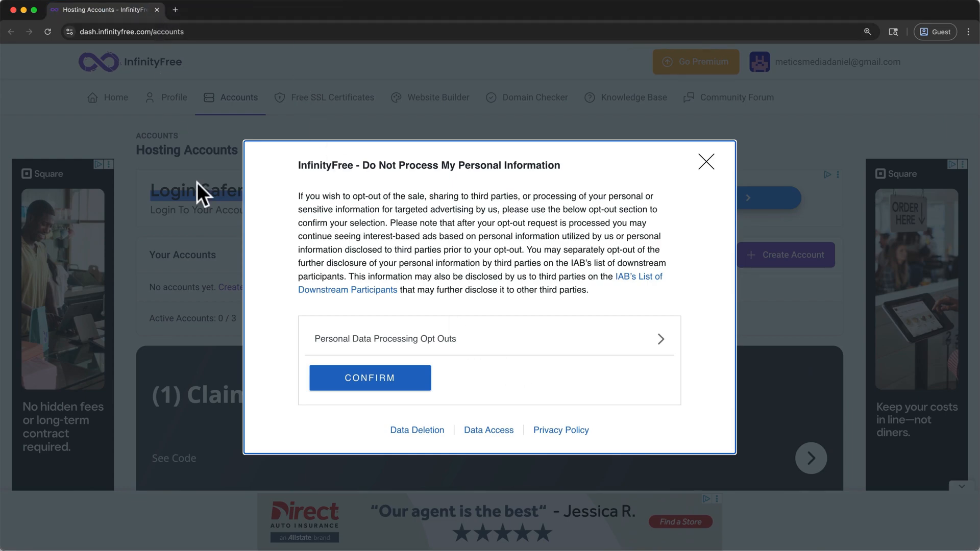
left_click(368, 382)
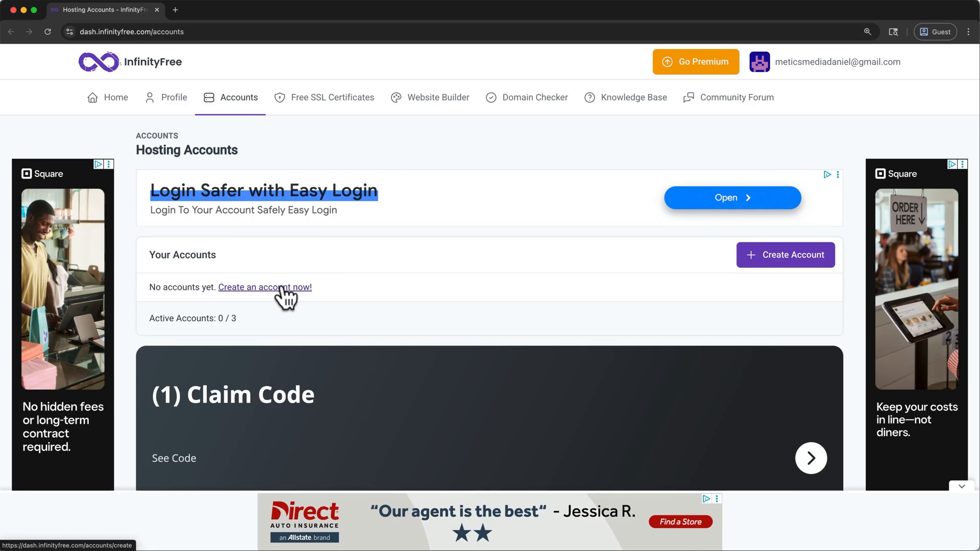
- Start creating a hosting account, dismiss the advertisement, and choose the $0 InfinityFree plan
left_click(776, 264)
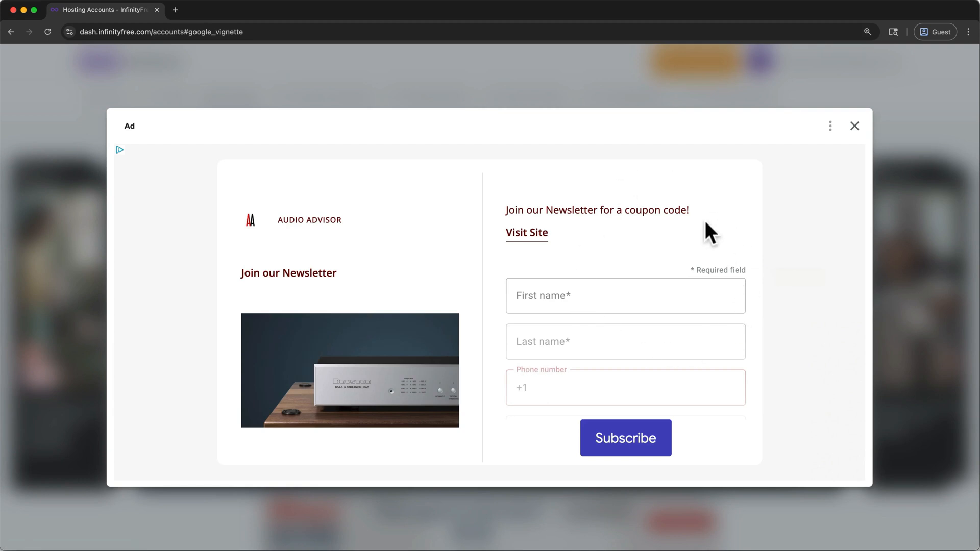
left_click(853, 128)
scroll(853, 128, "down", 3)
scroll(853, 127, "down", 2)
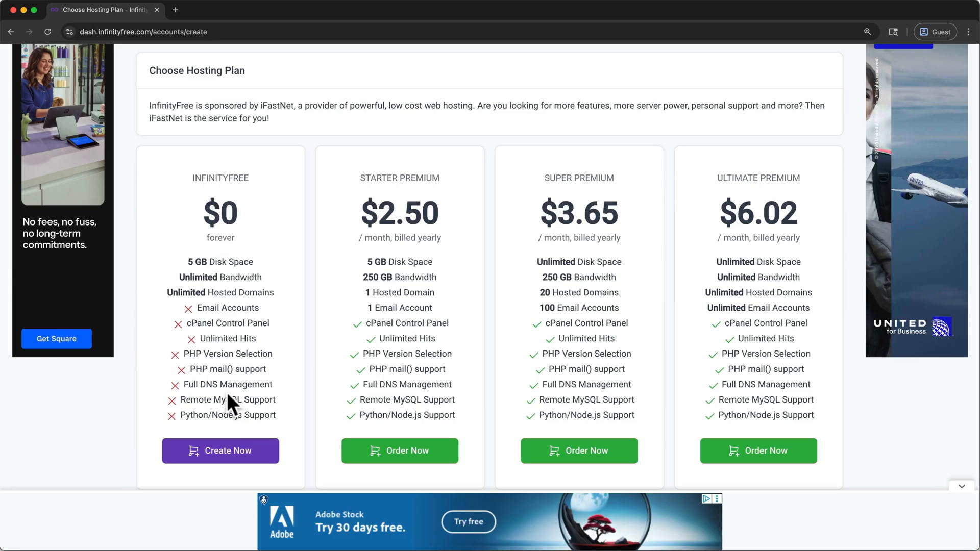
left_click(231, 452)
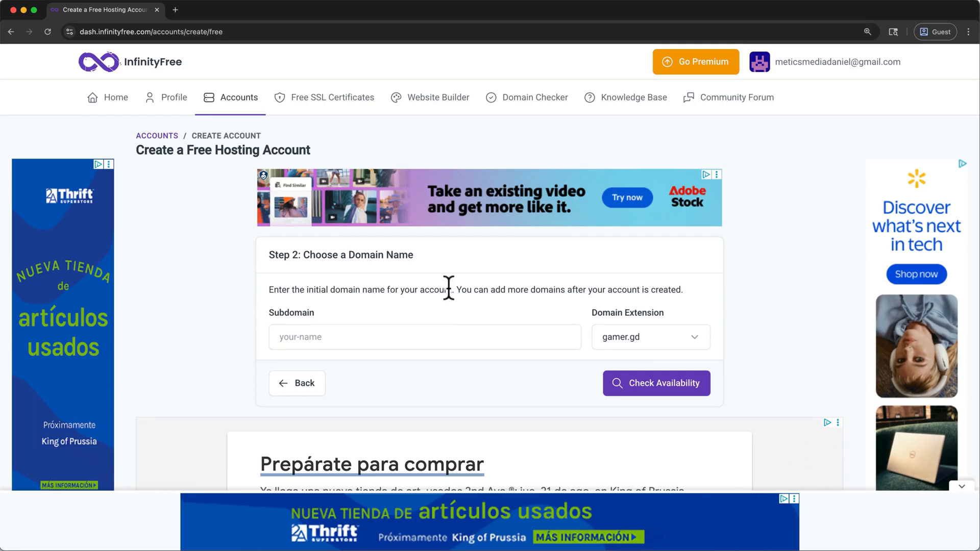
- Choose the free.nf domain extension with the subdomain meticsifwp2, and check its availability
left_click_drag(450, 293, 619, 284)
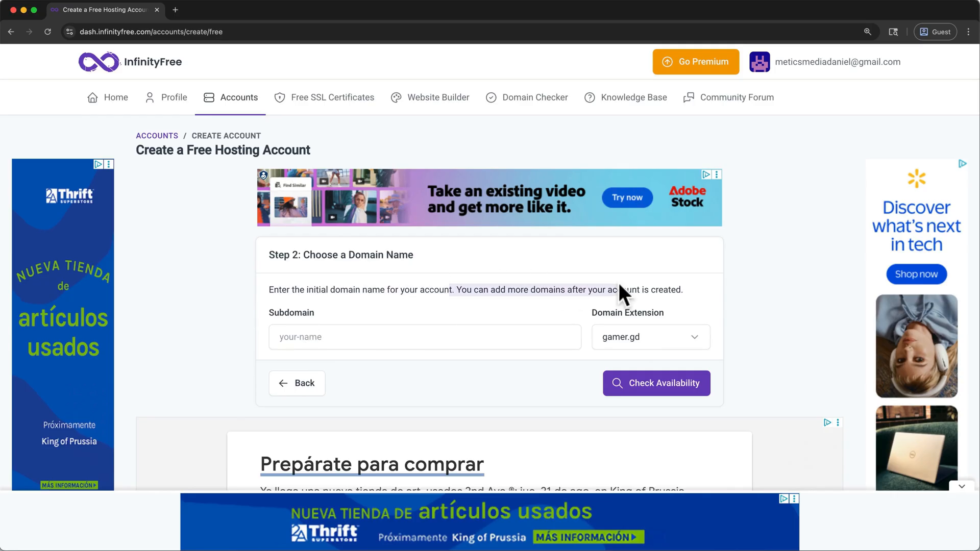
left_click(642, 333)
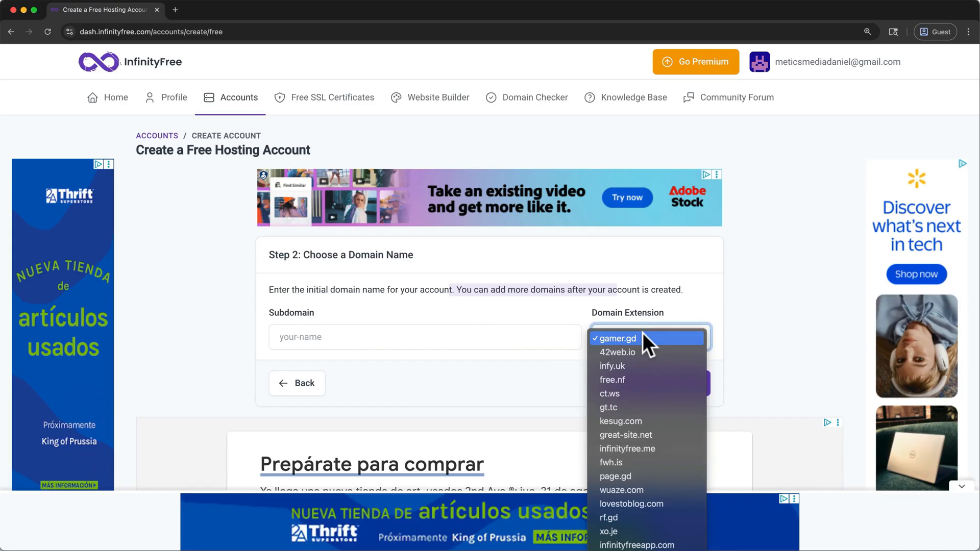
left_click(635, 378)
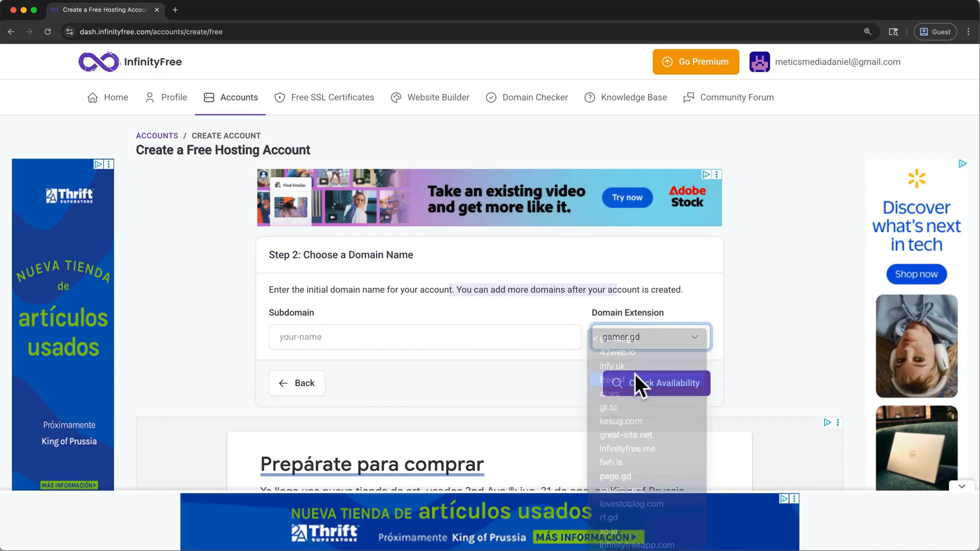
left_click(508, 337)
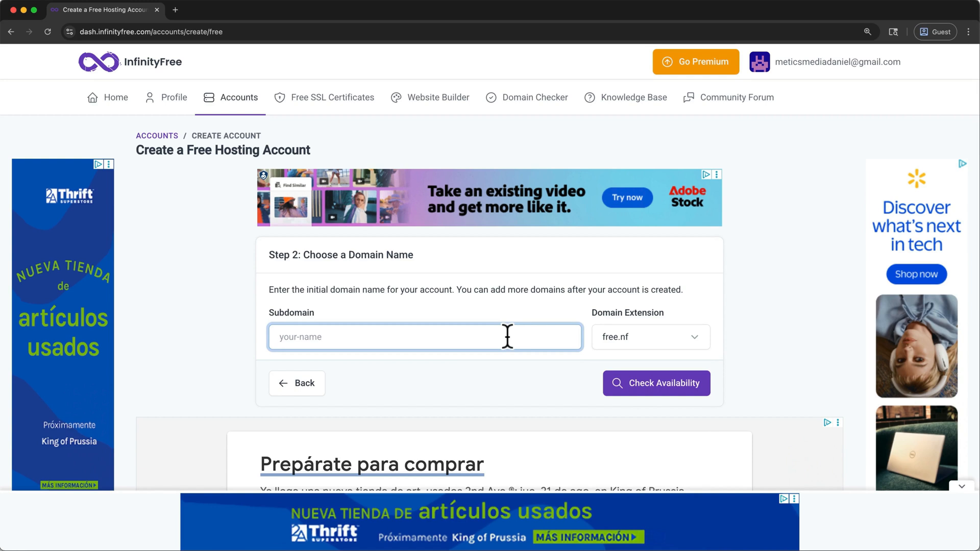
type("meticsifwp2")
left_click(662, 392)
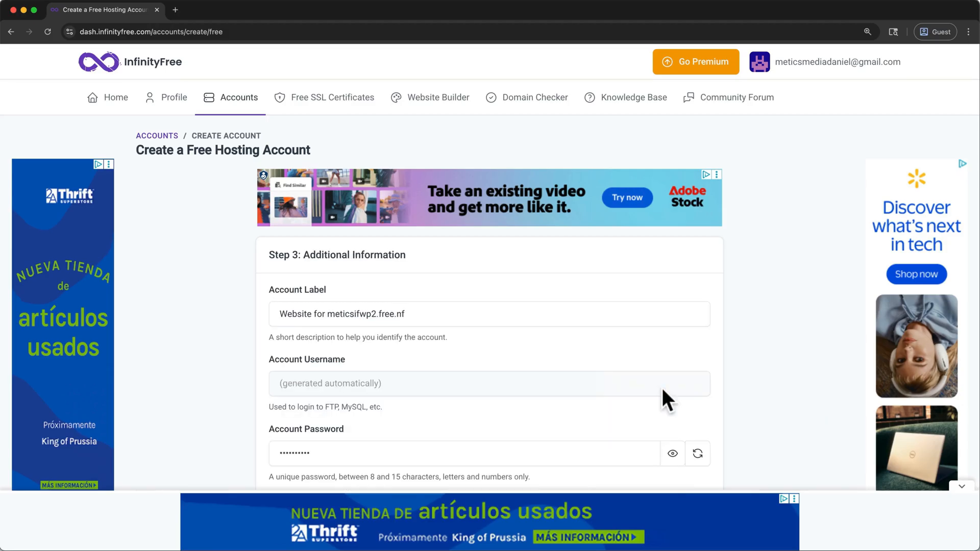
- Replace the generated account password with a custom password, keeping the suggested account label
left_click(506, 309)
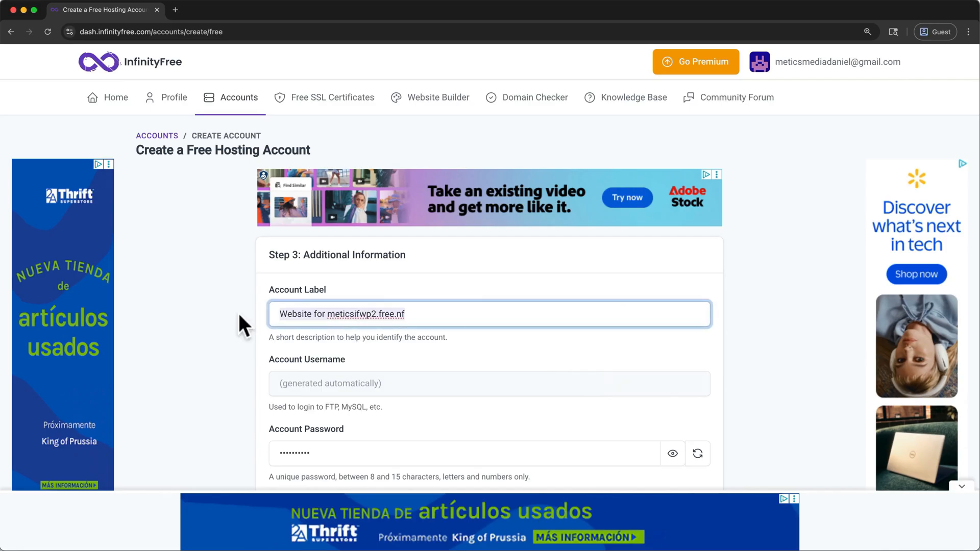
scroll(238, 313, "down", 3)
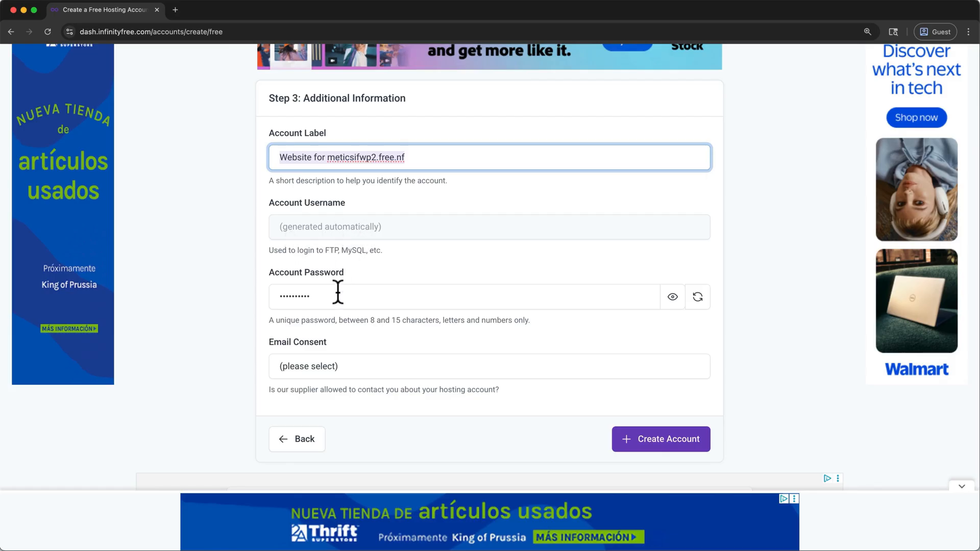
left_click_drag(338, 292, 256, 302)
key("BackSpace")
type("••••••••")
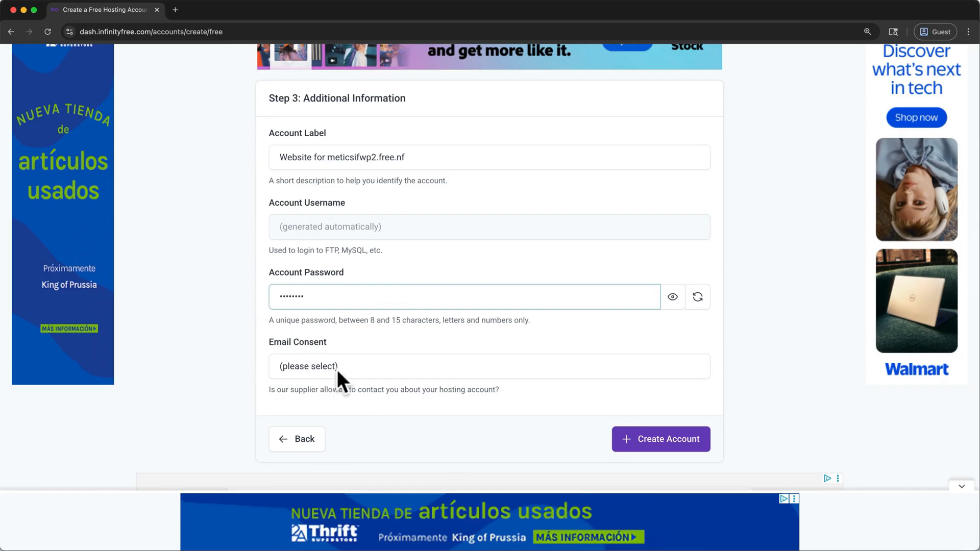
- Set the email consent to I Approve and create the hosting account
left_click(337, 370)
left_click(336, 378)
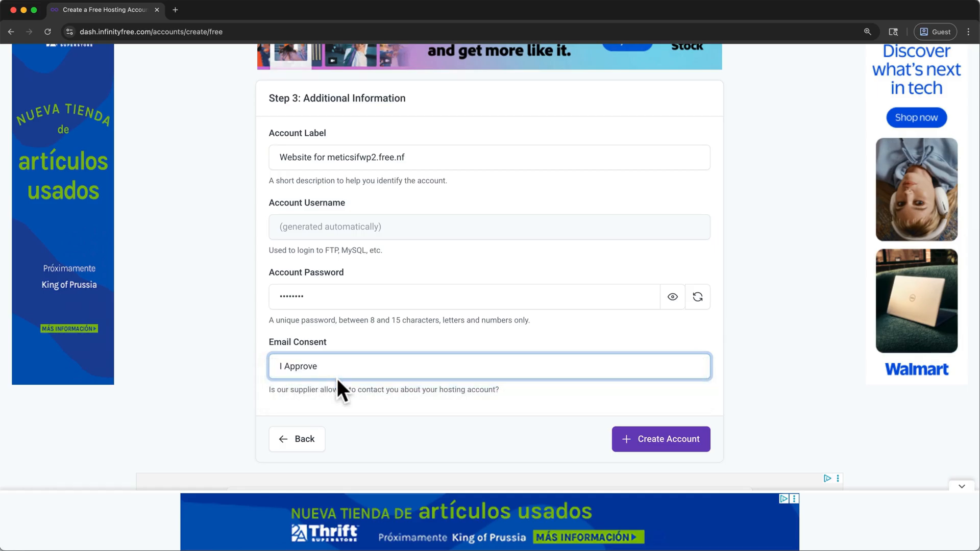
left_click(658, 440)
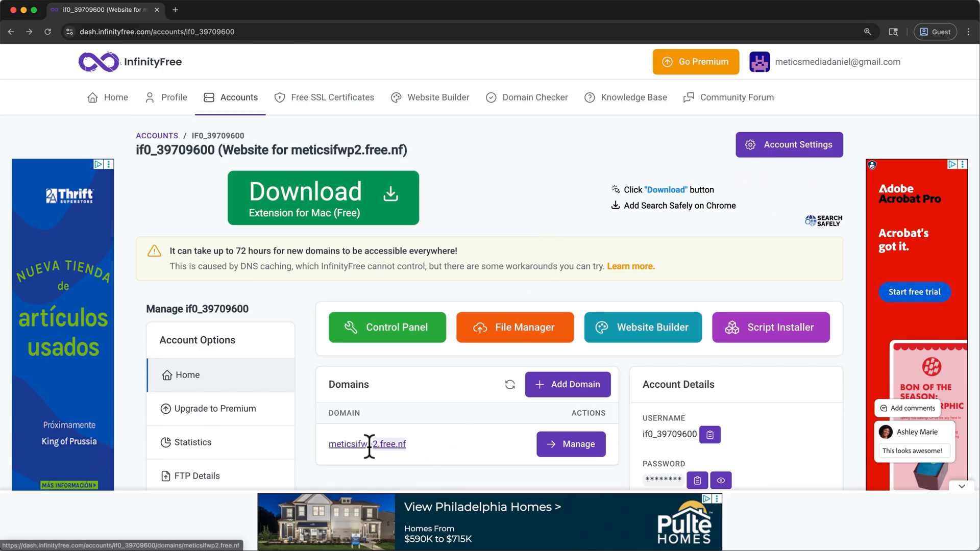
- Copy the domain meticsifwp2.free.nf, load it in a separate browser tab to check the site, and close that tab
right_click(345, 442)
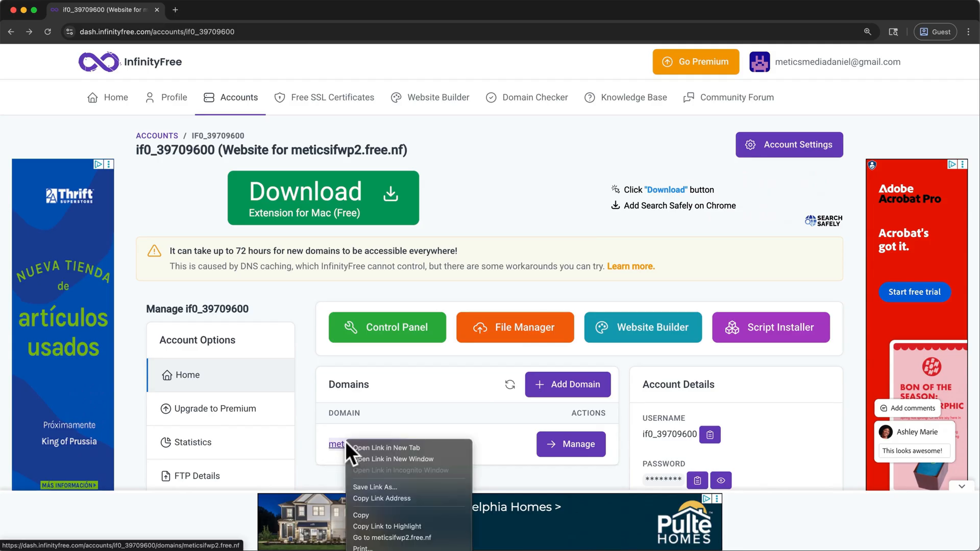
left_click(358, 514)
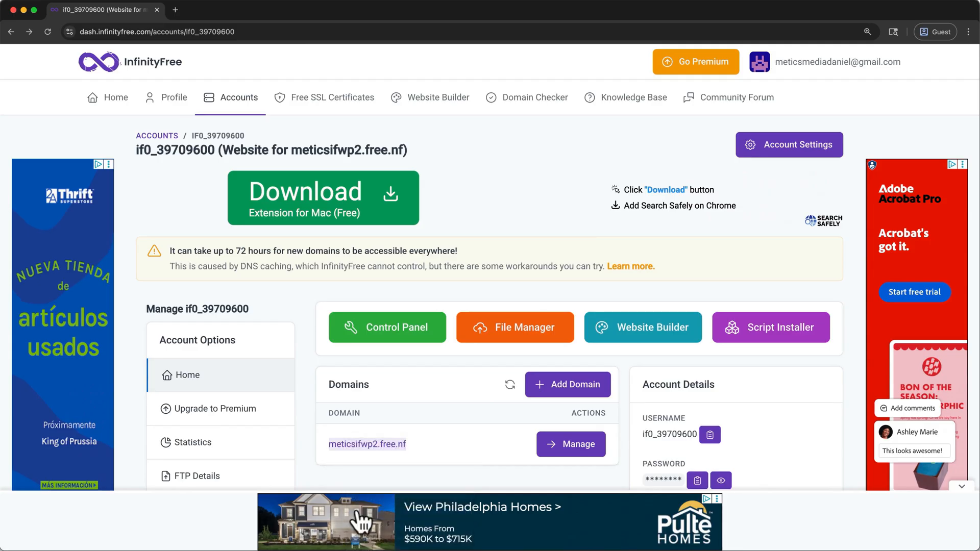
left_click(182, 11)
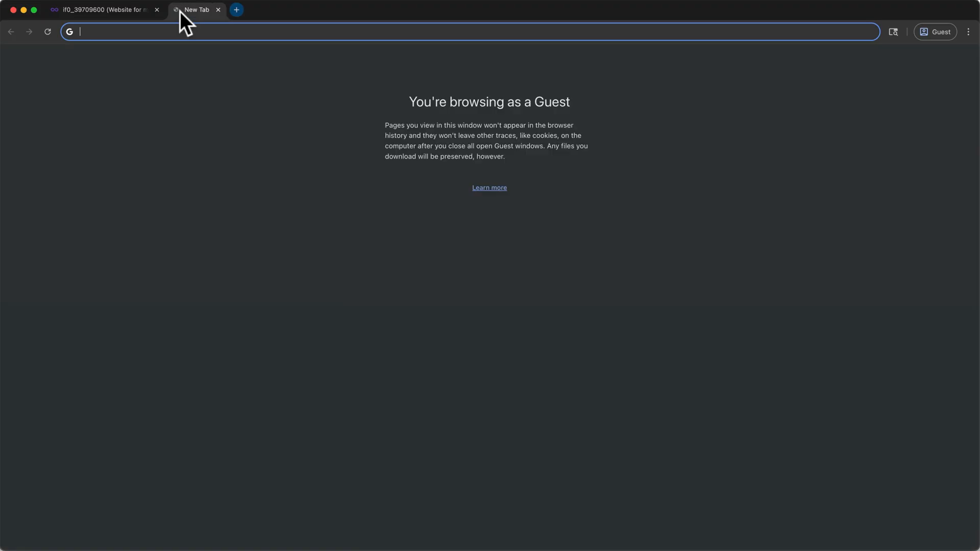
type("meticsifwp2.free.nf")
key("Return")
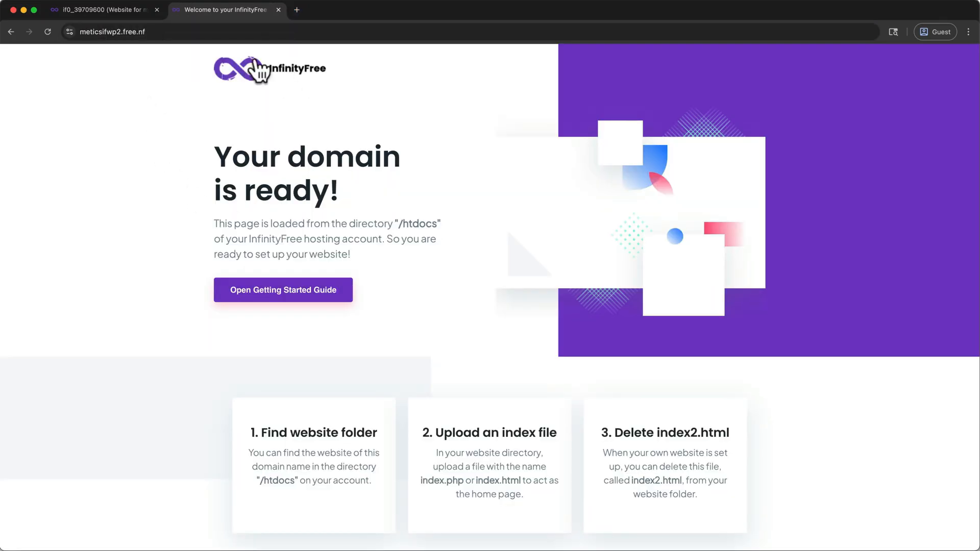
left_click(278, 9)
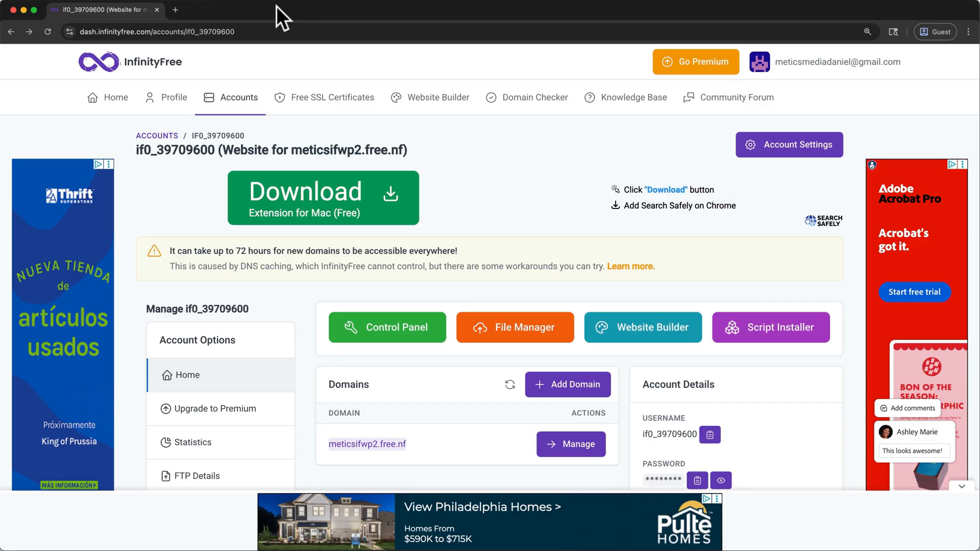
- Open the account's control panel, approving service emails, and launch the Softaculous Apps Installer
left_click(393, 338)
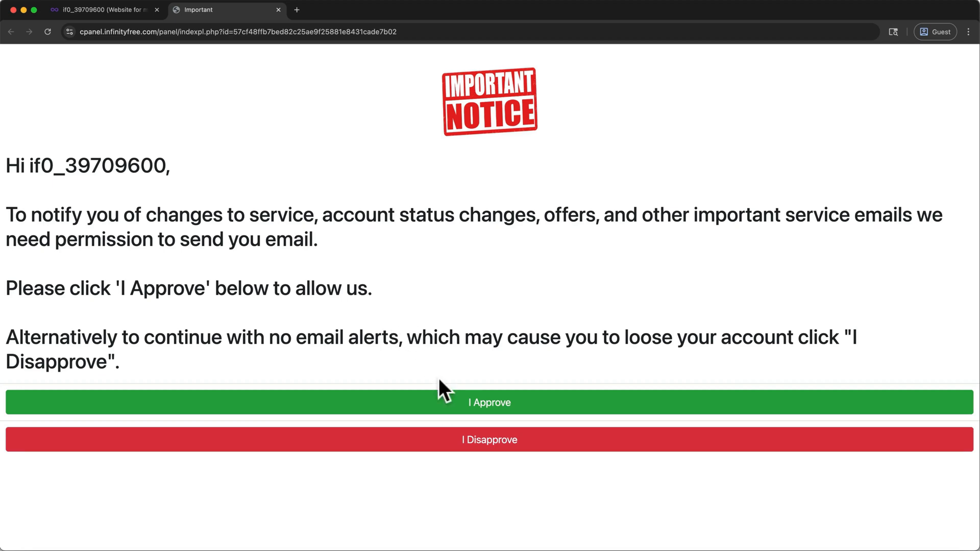
left_click(444, 409)
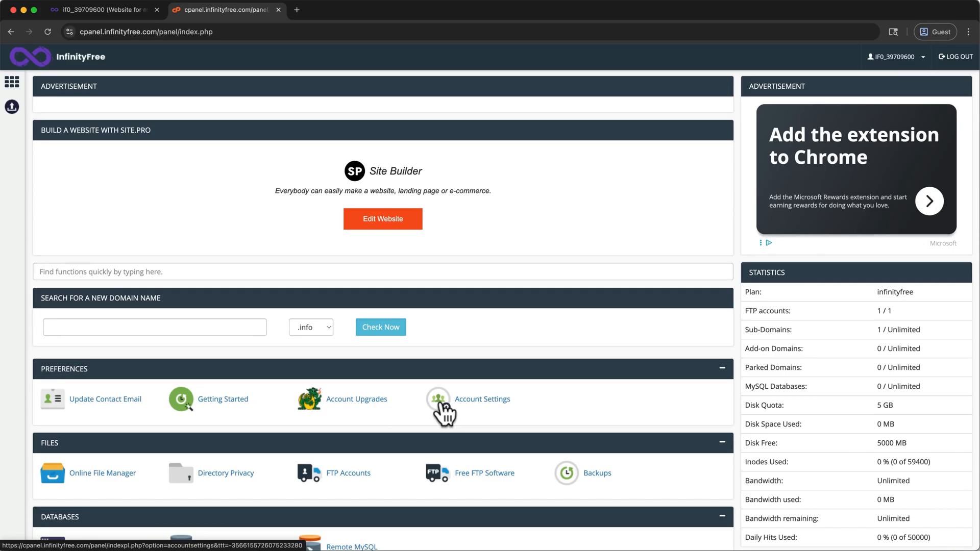
scroll(446, 414, "down", 10)
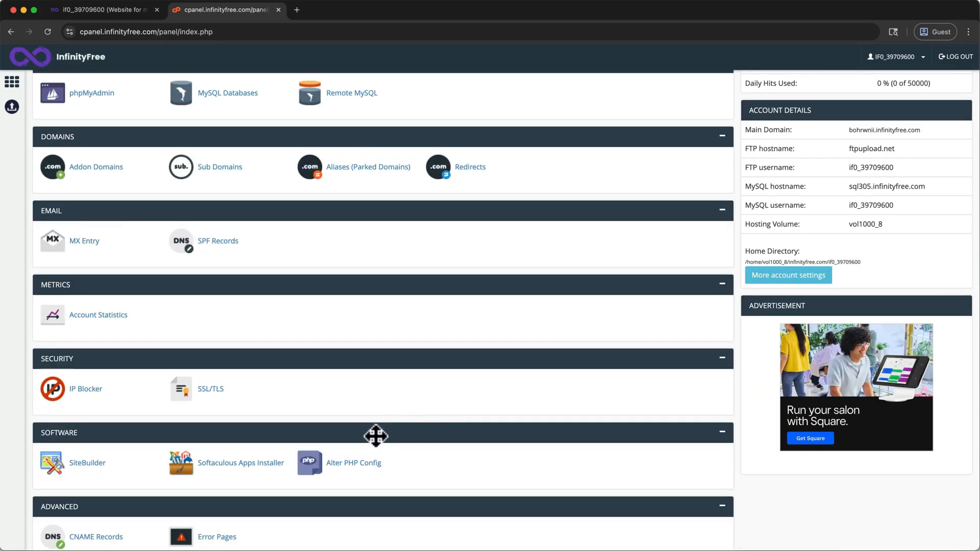
left_click(267, 470)
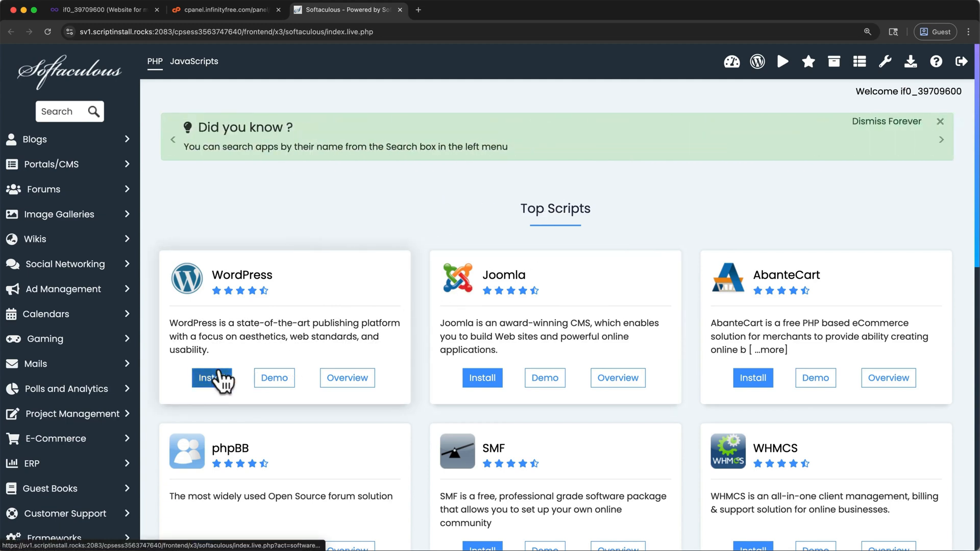
- Start a WordPress installation on the domain meticsifwp2.free.nf and switch it to Quick Install
left_click(218, 379)
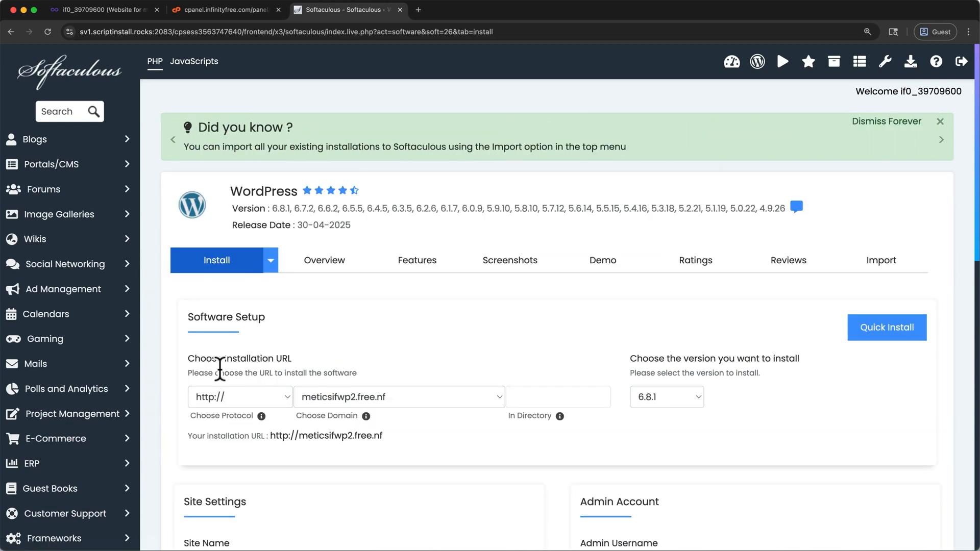
left_click(350, 401)
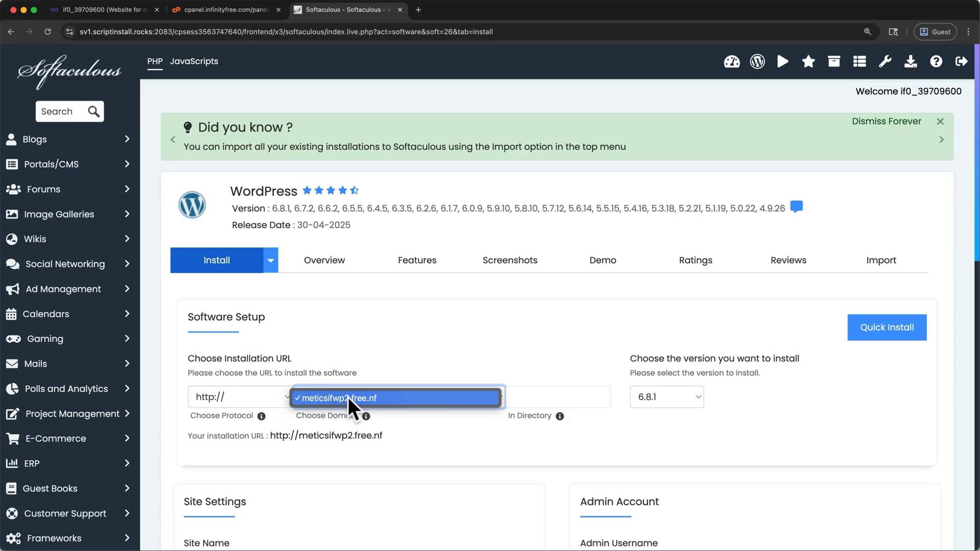
left_click(350, 400)
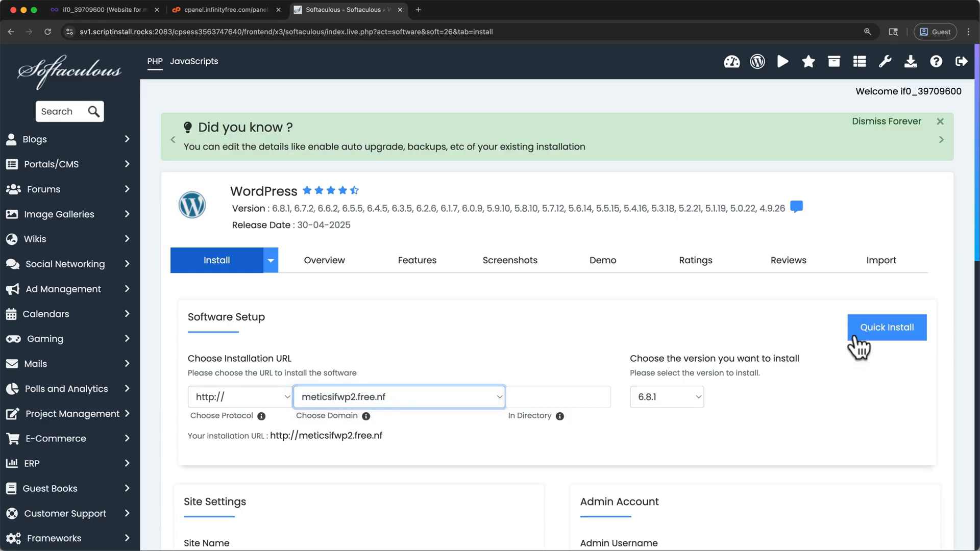
left_click(864, 338)
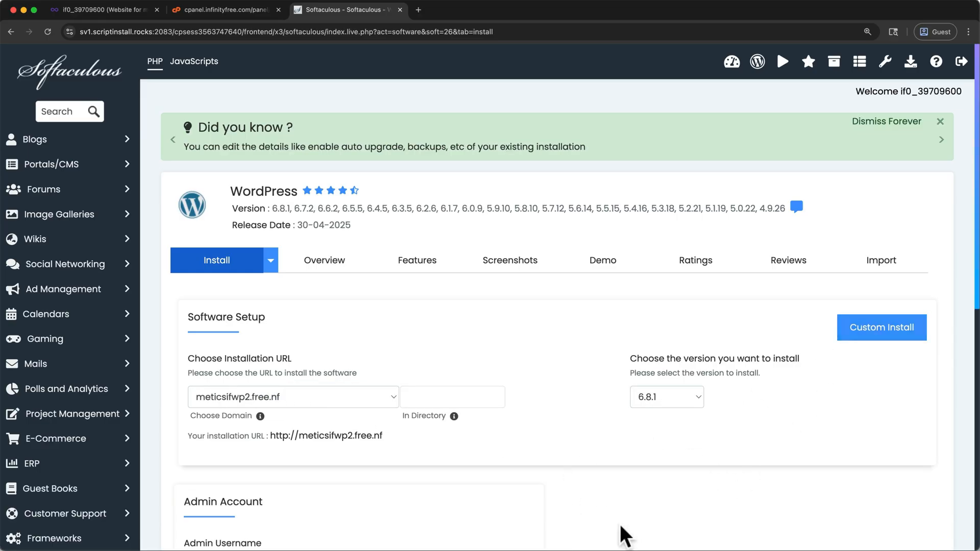
- Enter the admin username with the prefix "wp" in the WordPress installation's Admin Account section
scroll(585, 502, "down", 3)
scroll(585, 501, "down", 3)
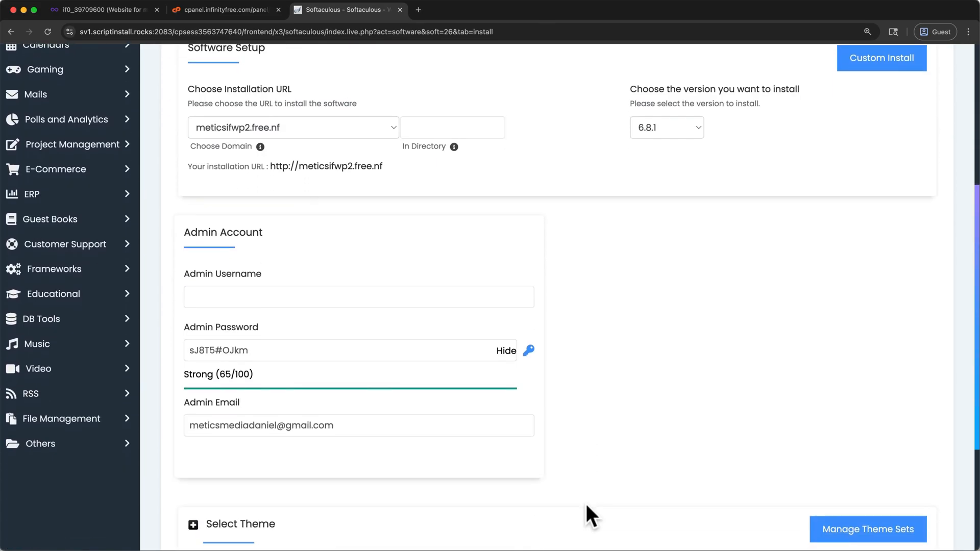
left_click(389, 277)
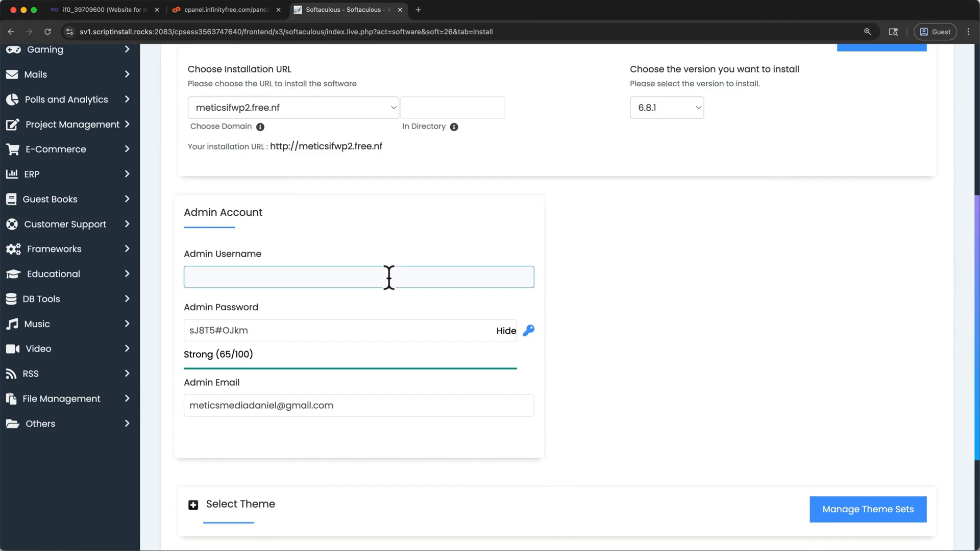
left_click(389, 278)
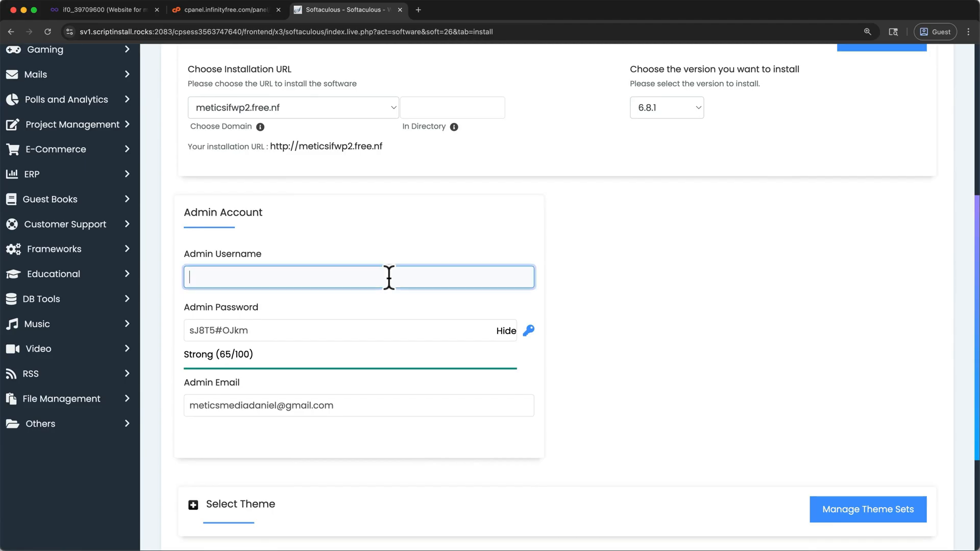
type("wp")
key("super+v")
- Hide the admin password, replace it with a custom admin password, and install WordPress
left_click(496, 331)
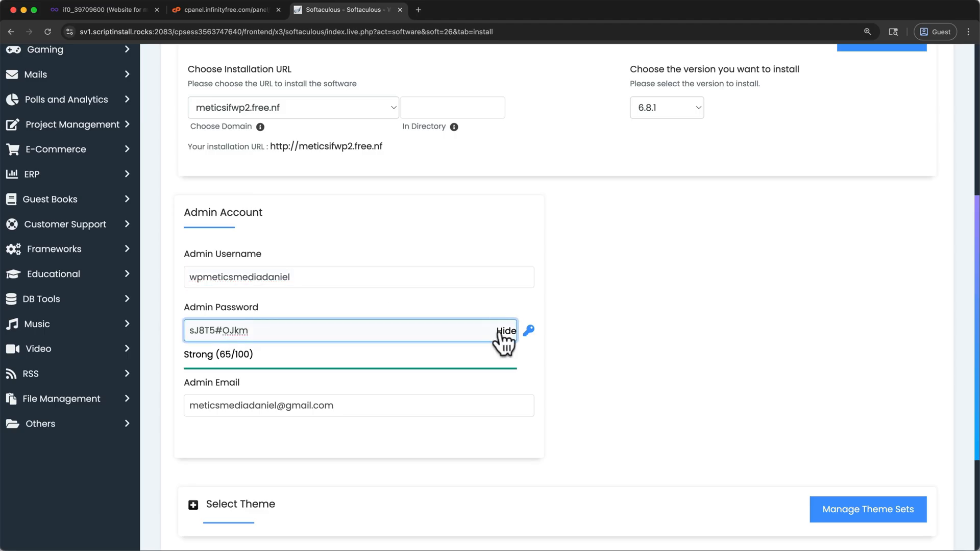
left_click(505, 331)
left_click_drag(324, 329, 164, 329)
type("•")
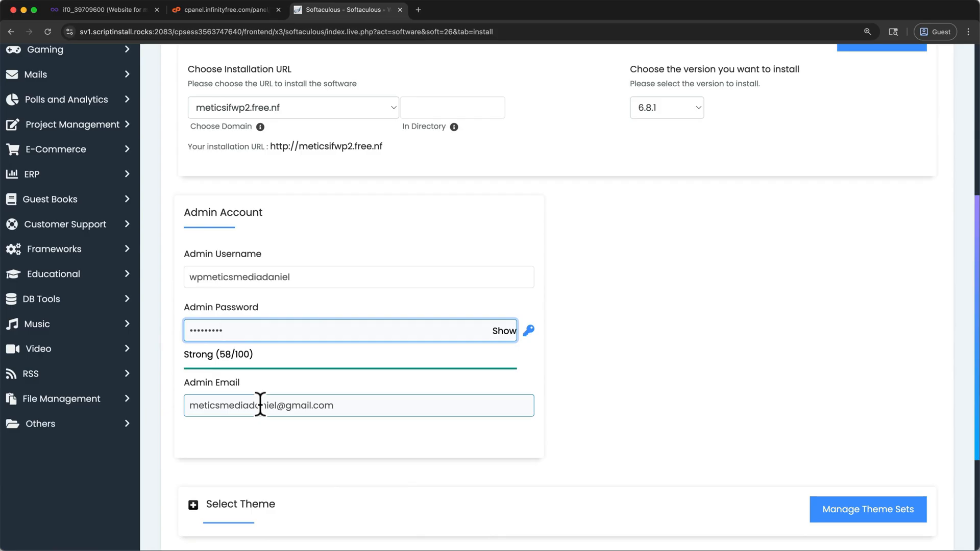
scroll(261, 405, "down", 3)
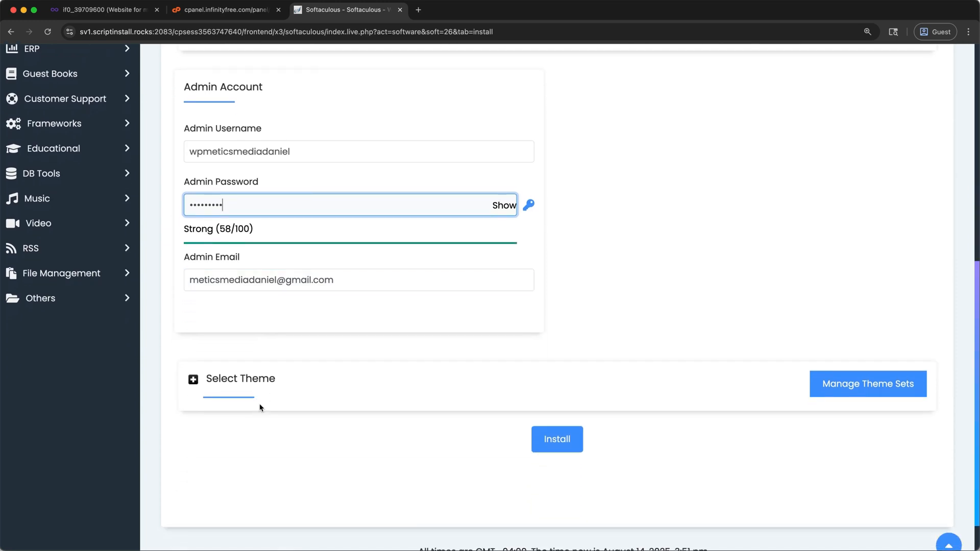
left_click(561, 440)
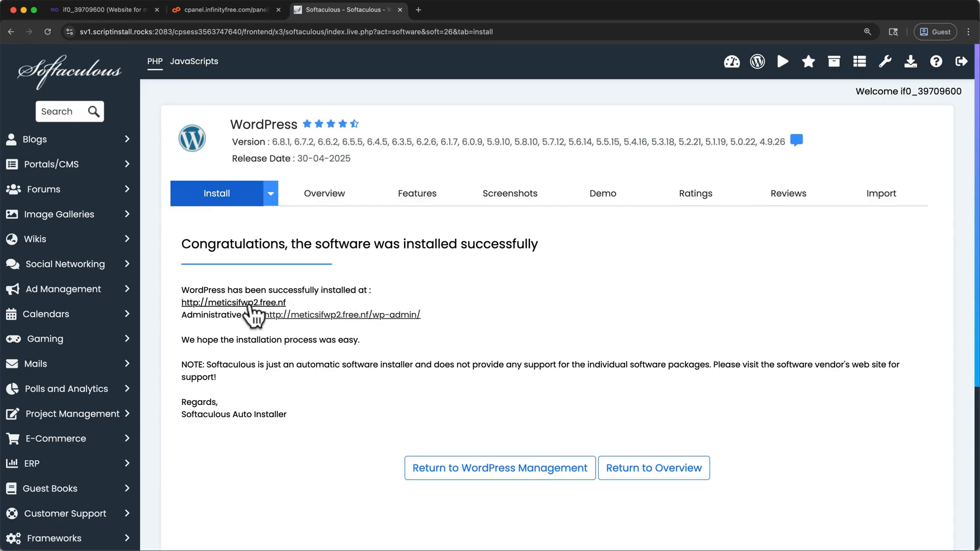
right_click(251, 305)
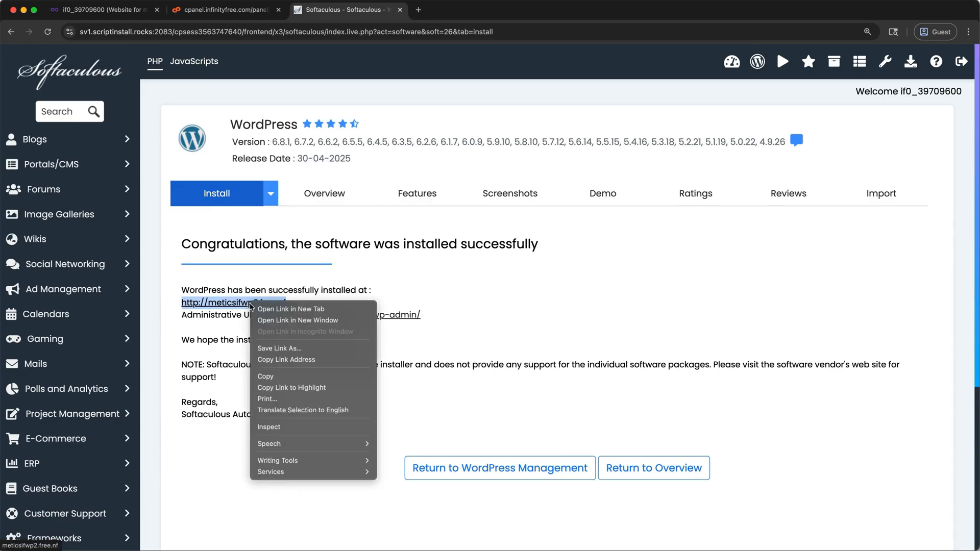
left_click(262, 309)
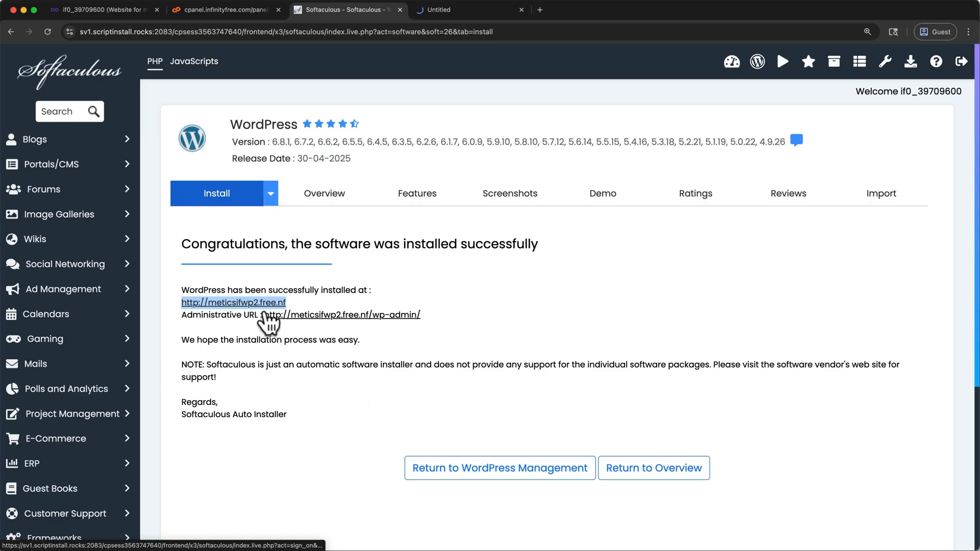
left_click(442, 11)
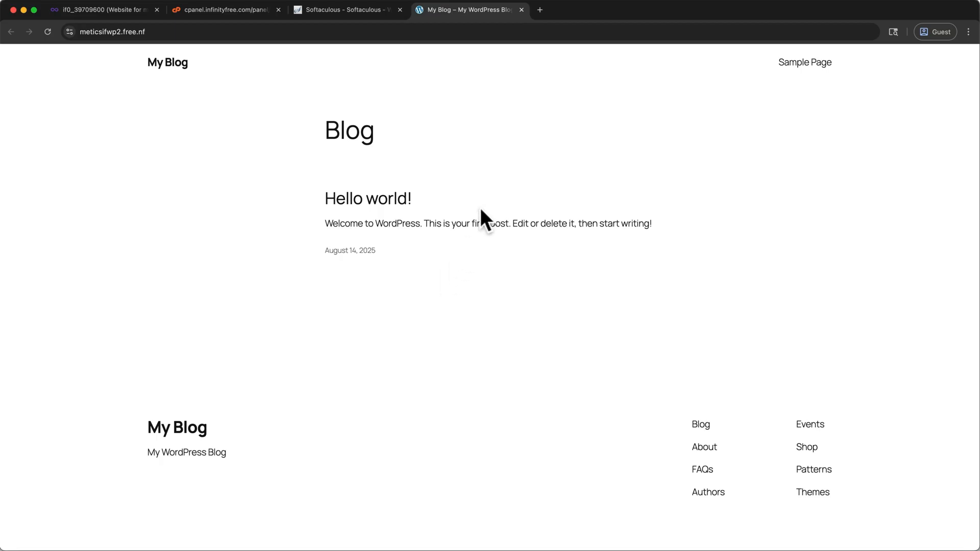
left_click(521, 10)
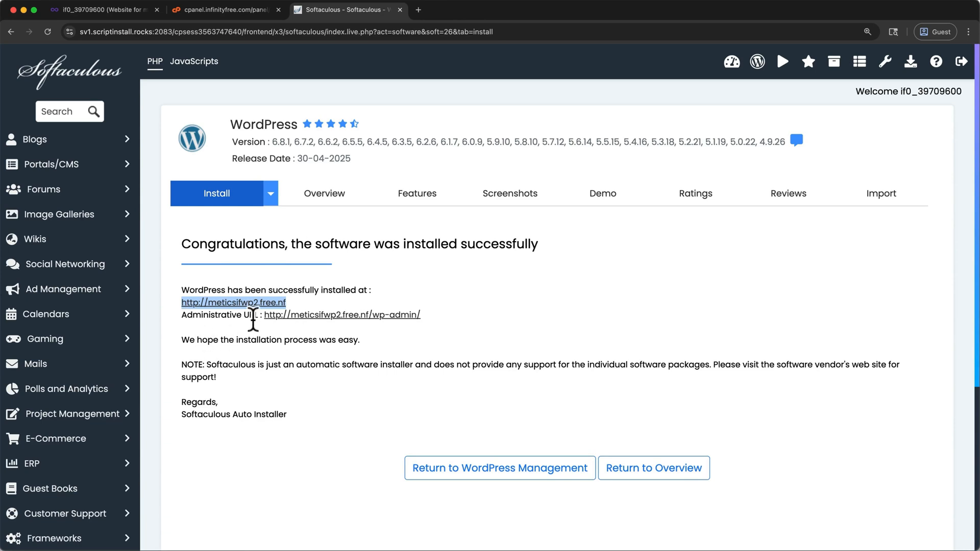
left_click_drag(442, 321, 369, 314)
left_click_drag(434, 317, 265, 316)
key("super+c")
right_click(265, 316)
left_click(280, 390)
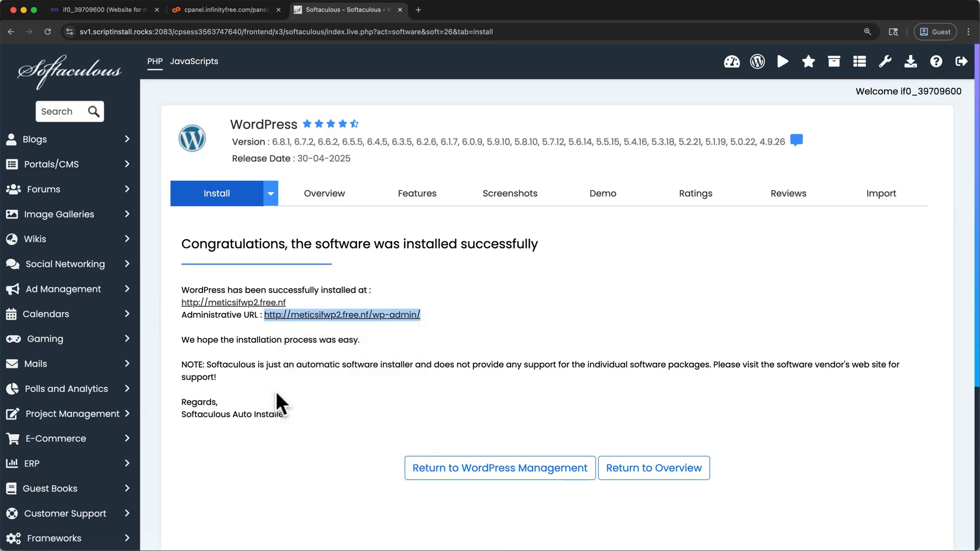
left_click(419, 9)
key("super+v")
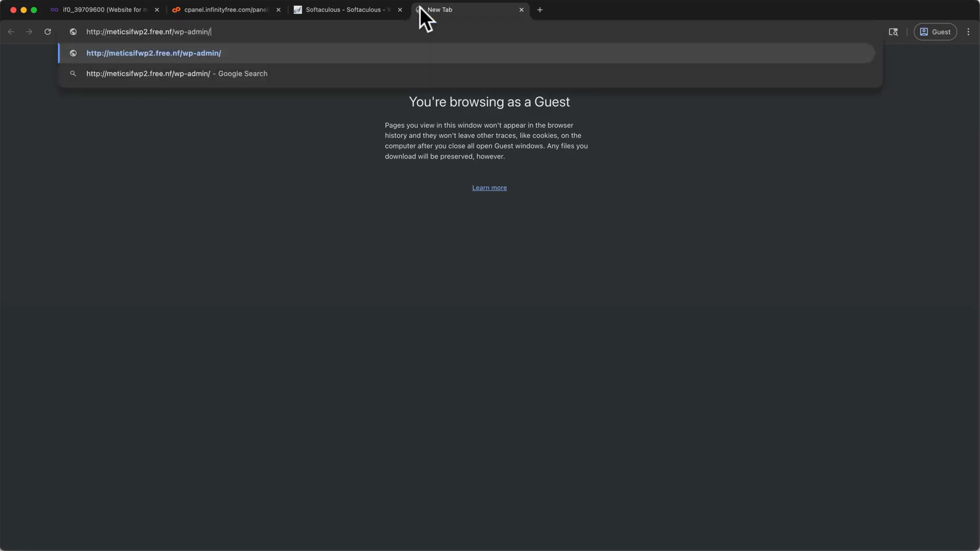
key("Return")
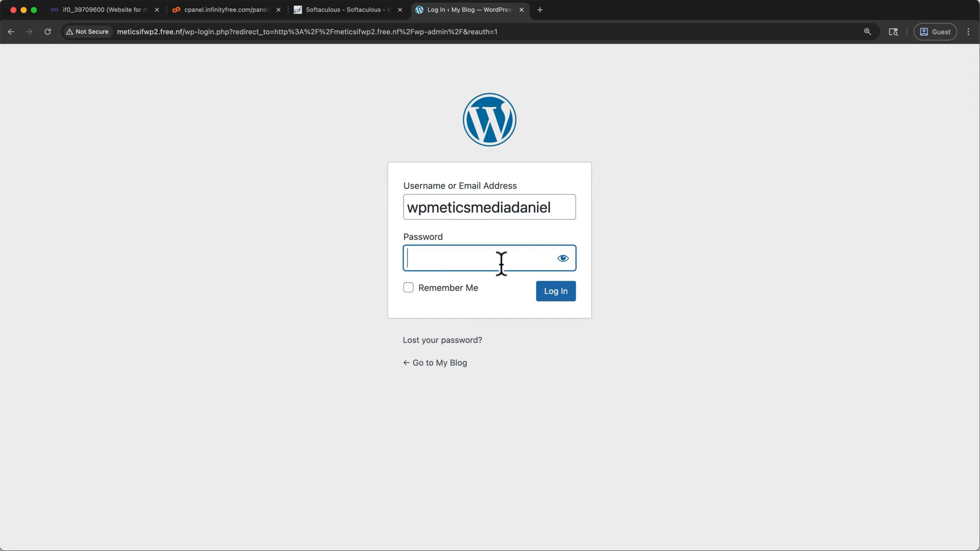
key("super+v")
left_click(555, 291)
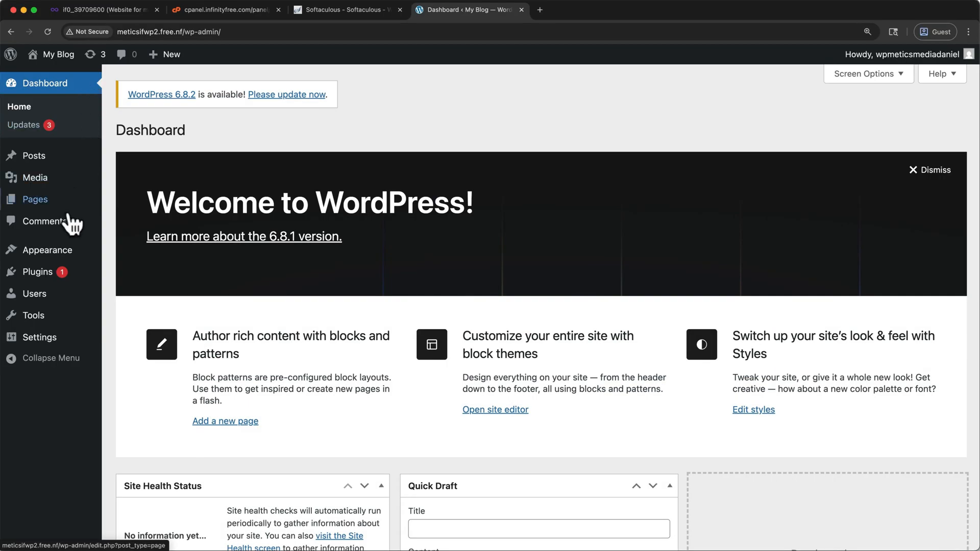
- Search for the Astra theme among the themes available to add, install it and activate it
mouse_move(50, 255)
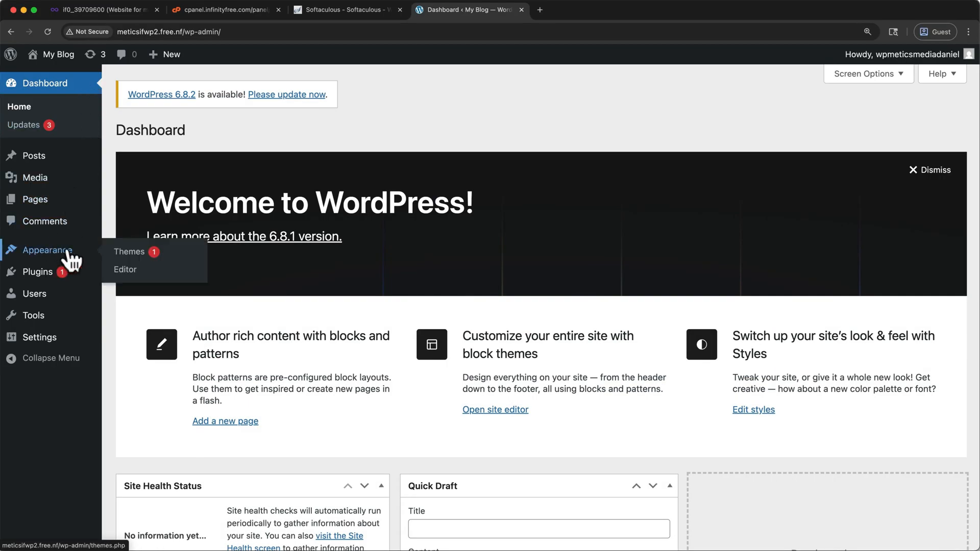
left_click(123, 252)
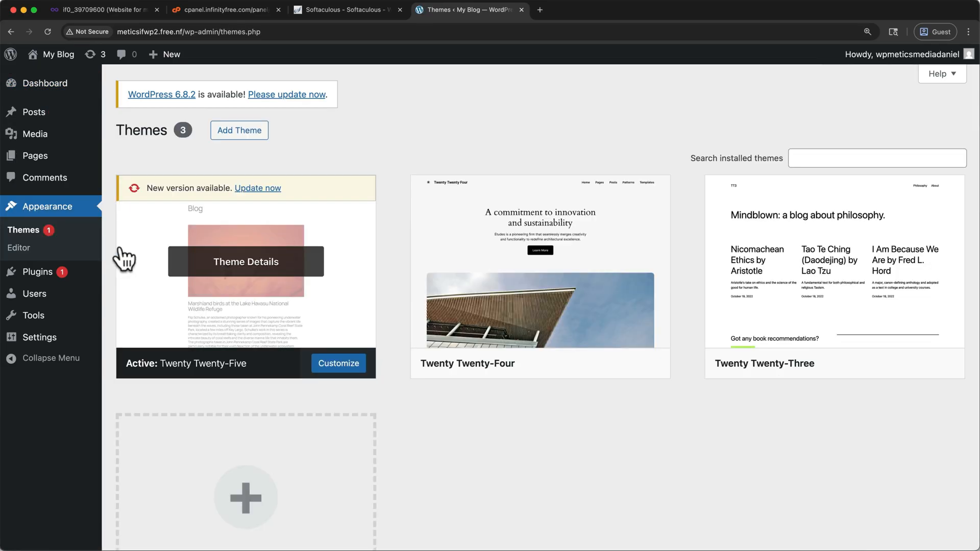
left_click(233, 137)
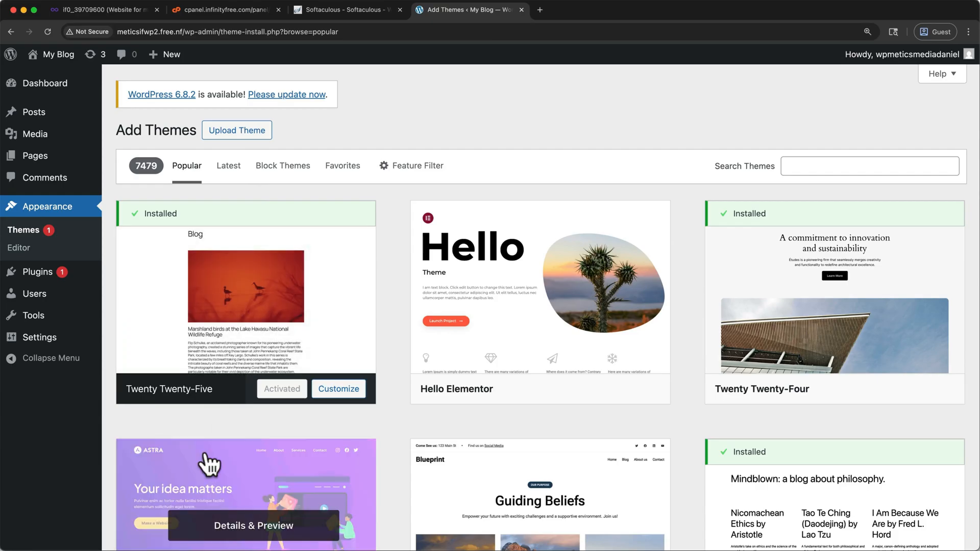
left_click(793, 167)
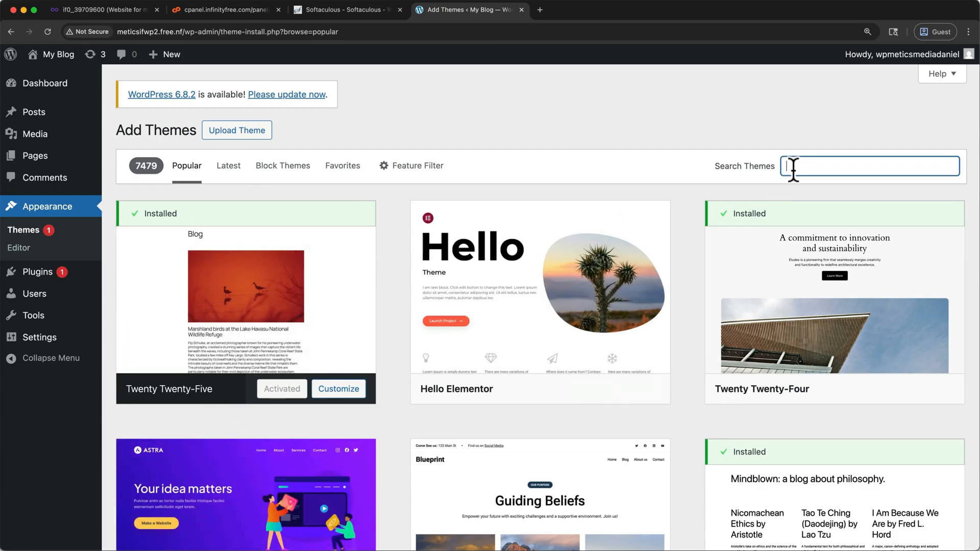
type("Astra")
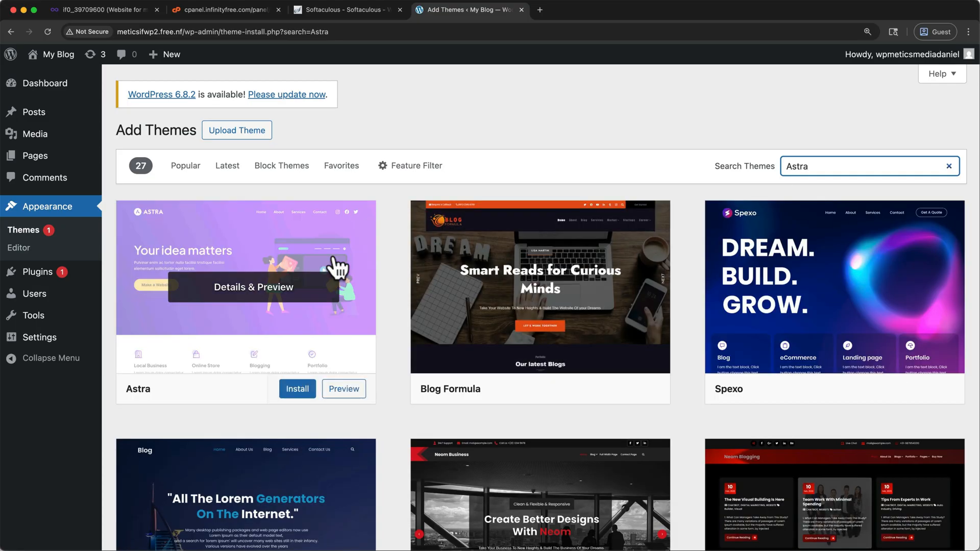
left_click(298, 389)
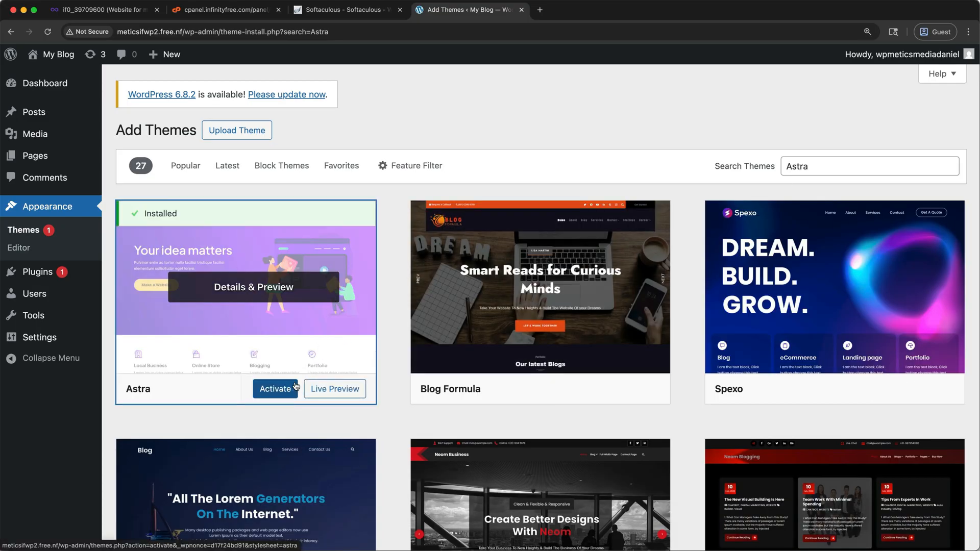
left_click(296, 387)
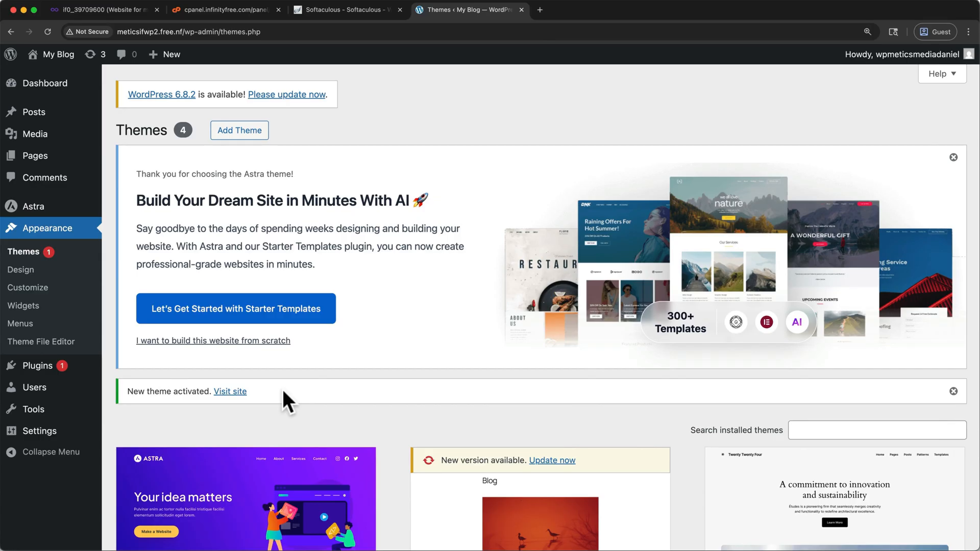
- Search for the Starter Templates plugin by Brainstorm Force, install it and activate it
mouse_move(39, 372)
left_click(39, 372)
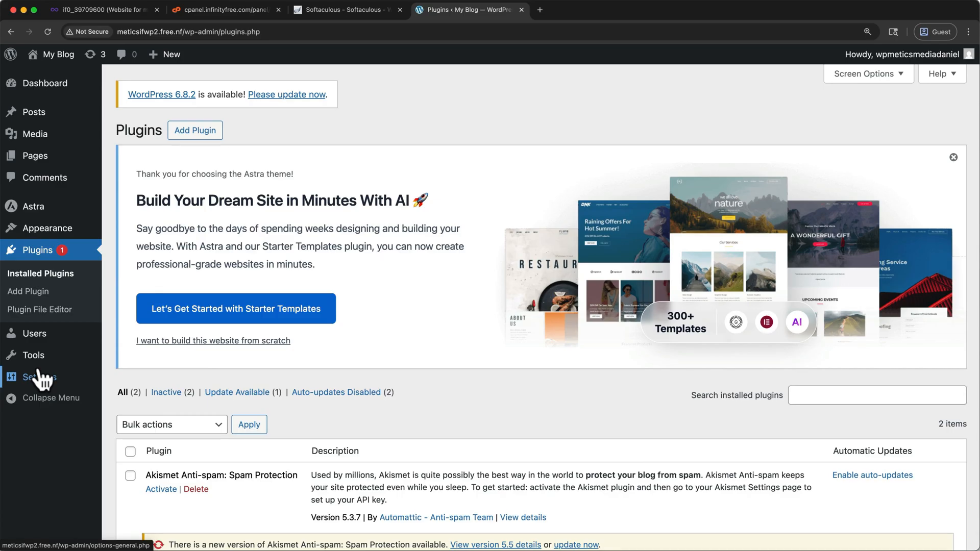
left_click(181, 134)
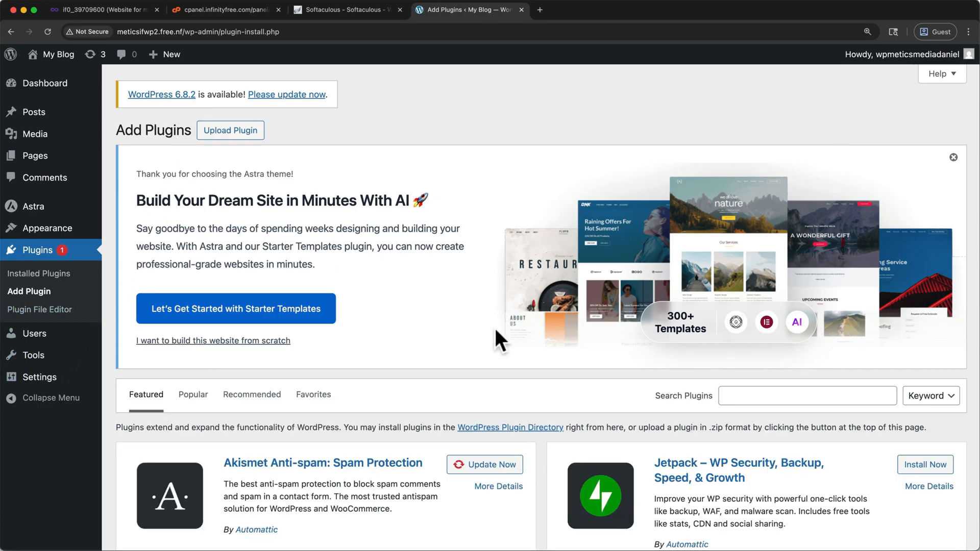
left_click(733, 393)
type("Starter Templates")
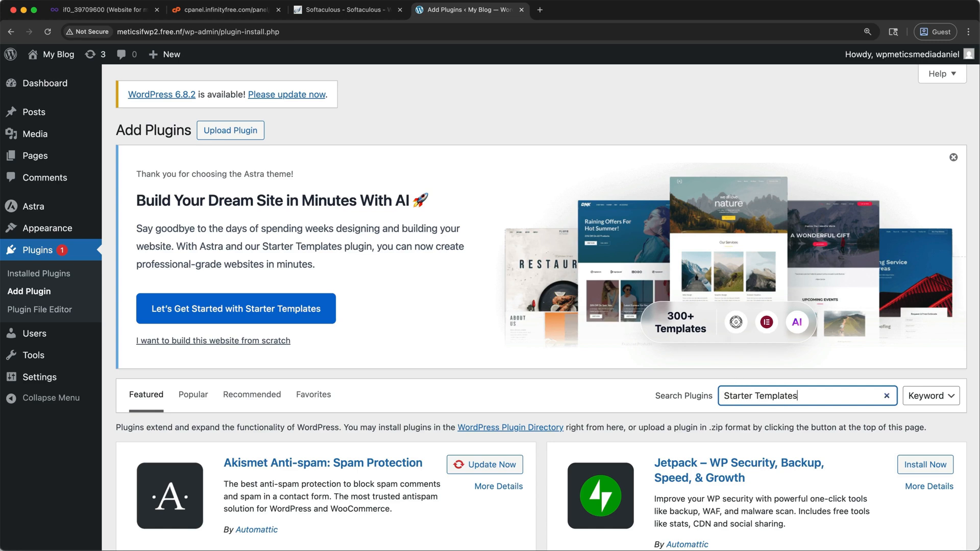
scroll(536, 523, "down", 2)
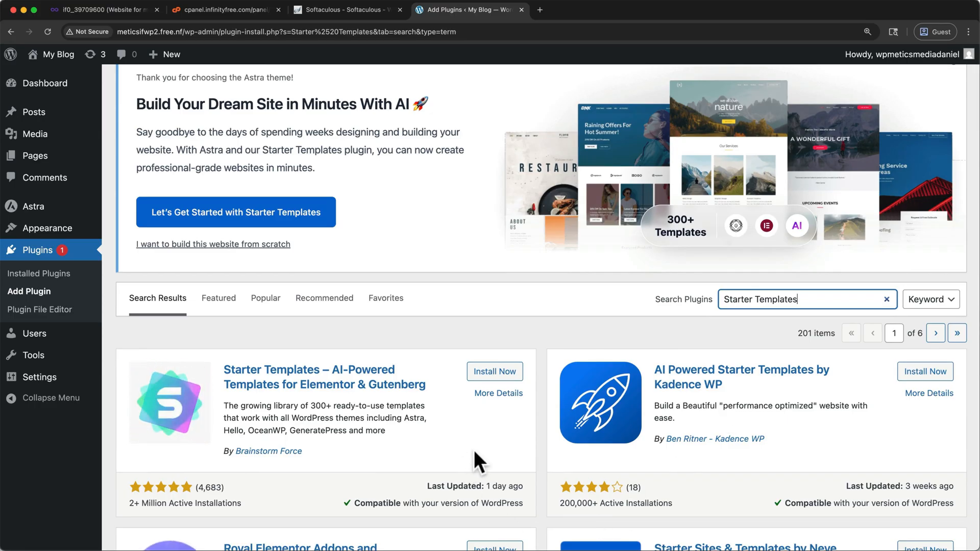
left_click(501, 376)
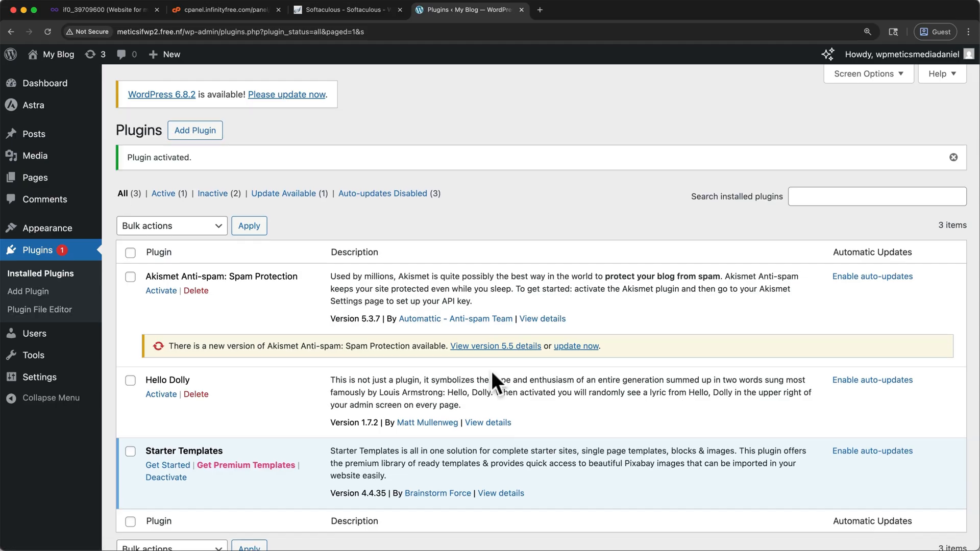
- Start Starter Templates with Classic Starter Templates to view the page builder choices, and exit to the dashboard
scroll(255, 346, "down", 3)
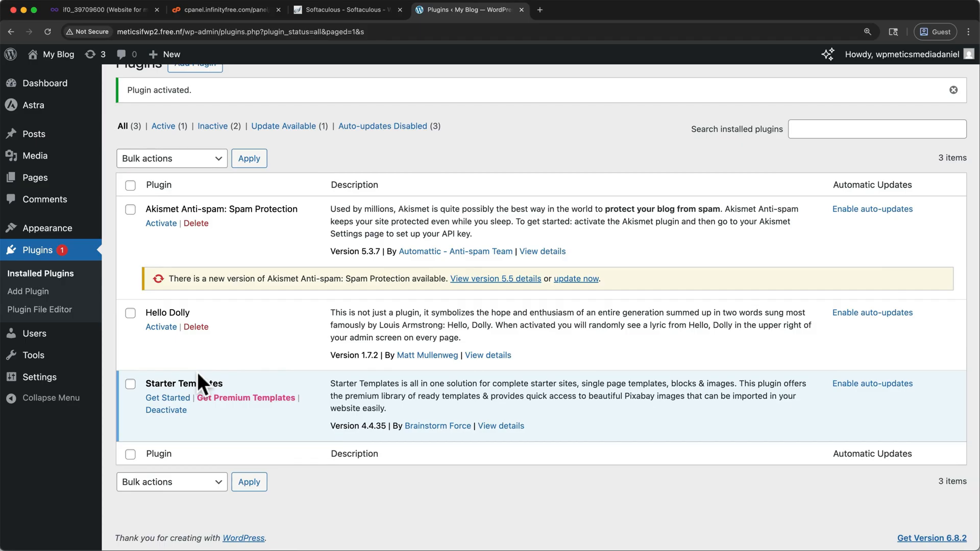
left_click(174, 400)
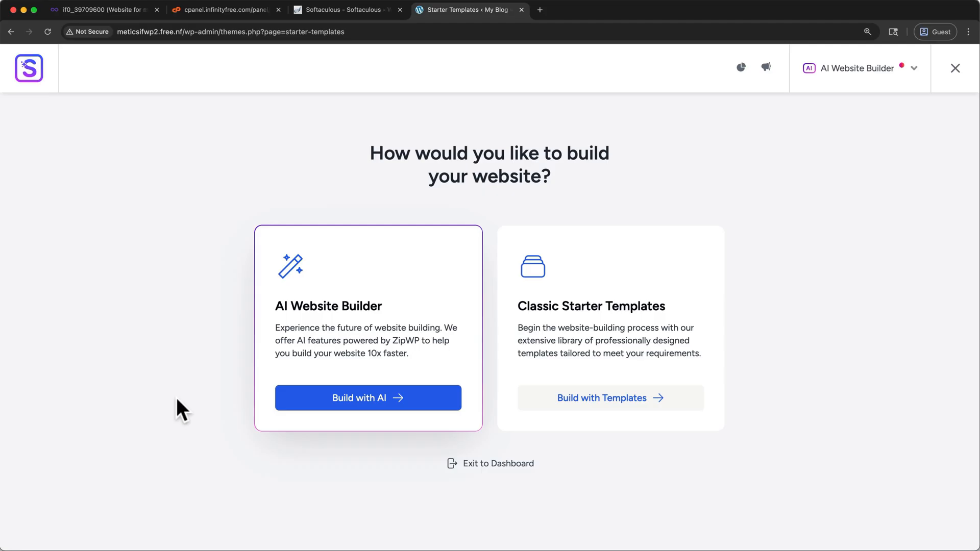
left_click(593, 408)
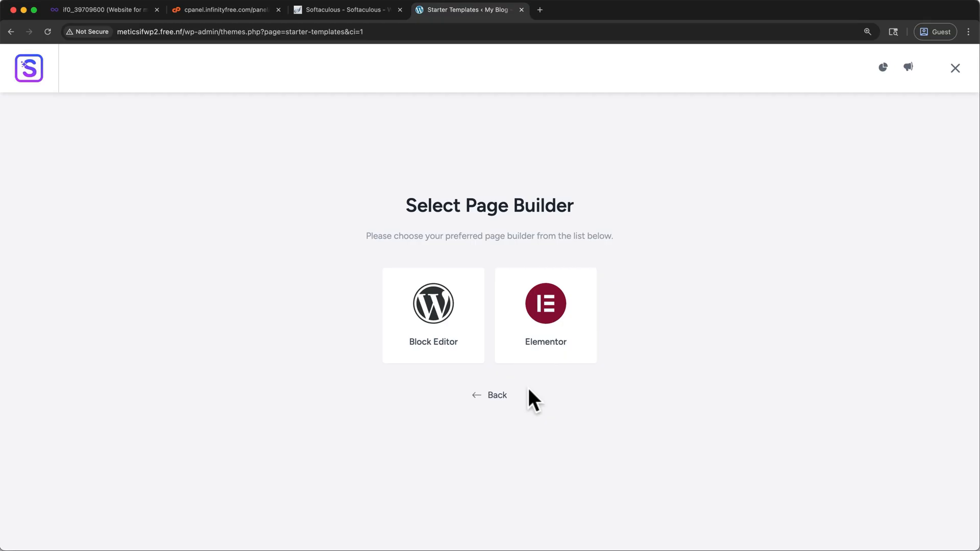
left_click(498, 397)
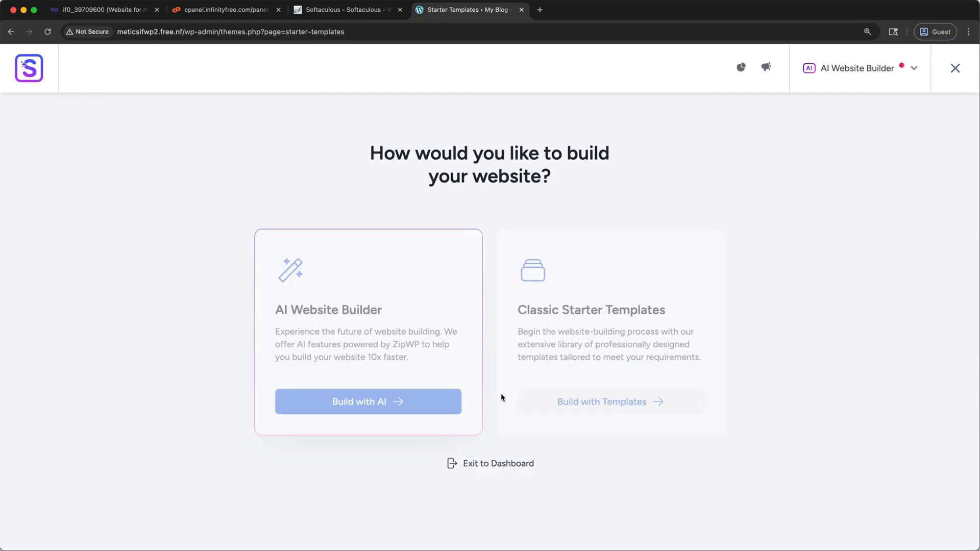
left_click(479, 462)
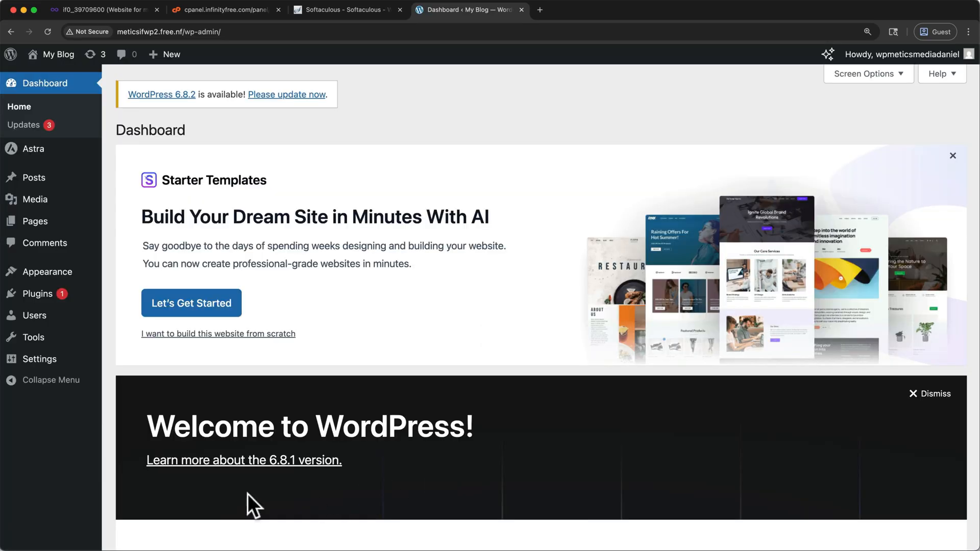
- Save the general settings with the option to disable Elementor Page Builder Templates in Starter Templates left unticked
left_click(43, 363)
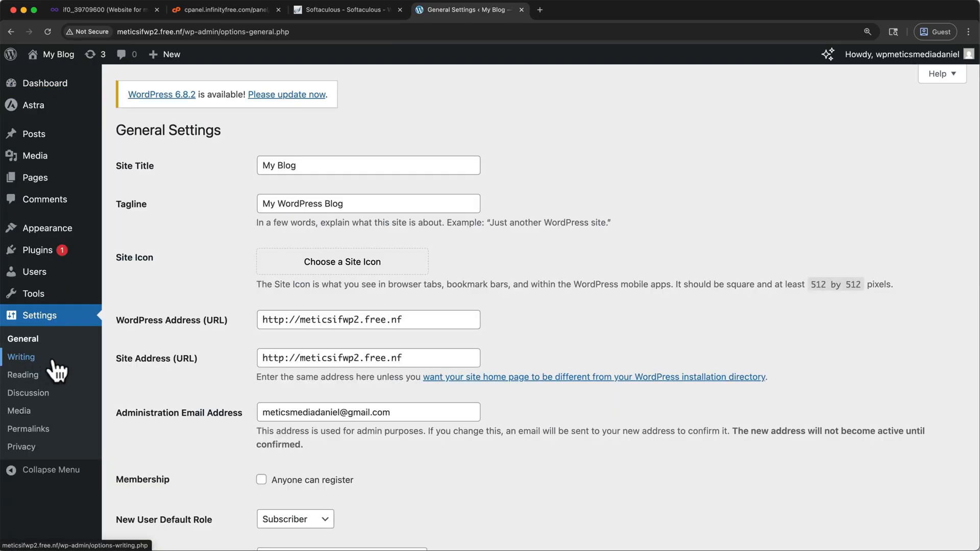
scroll(116, 379, "down", 12)
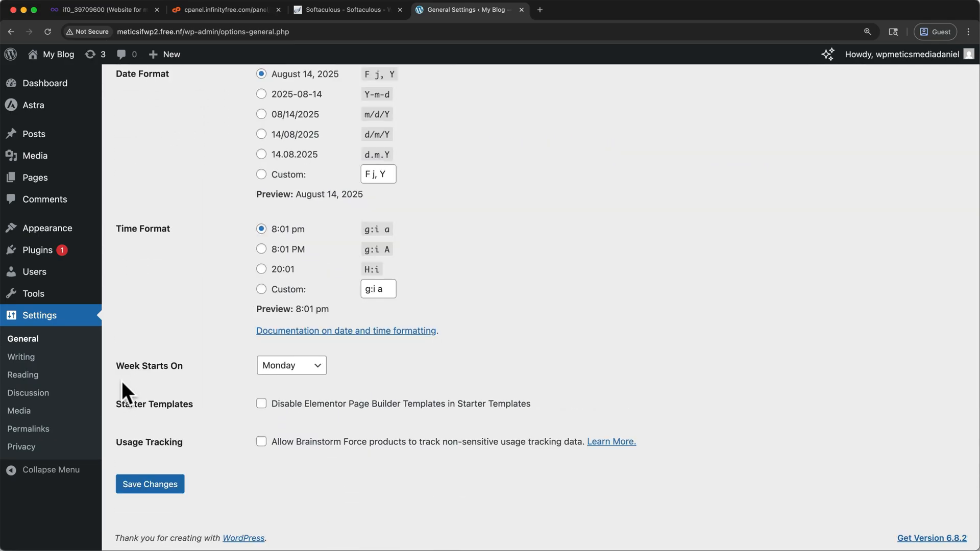
left_click_drag(271, 406, 433, 403)
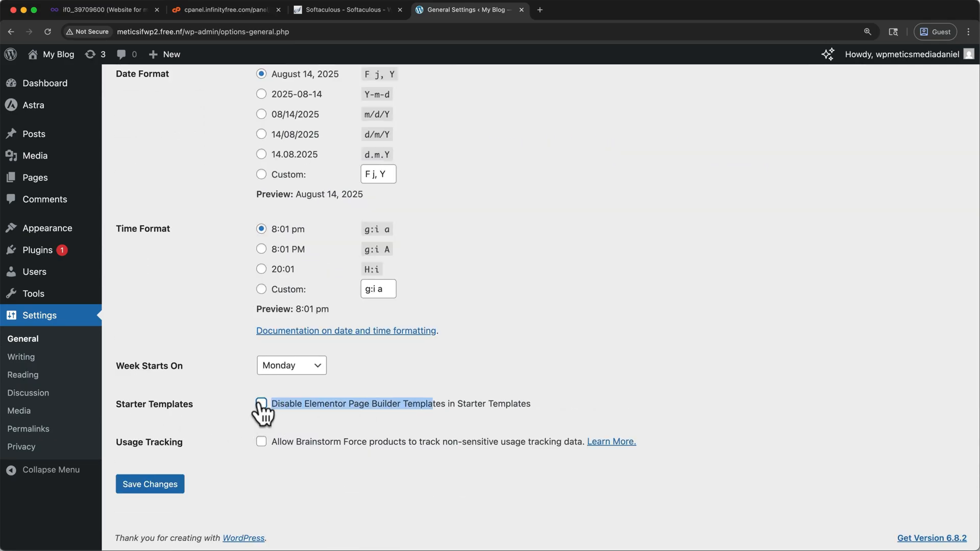
left_click(165, 484)
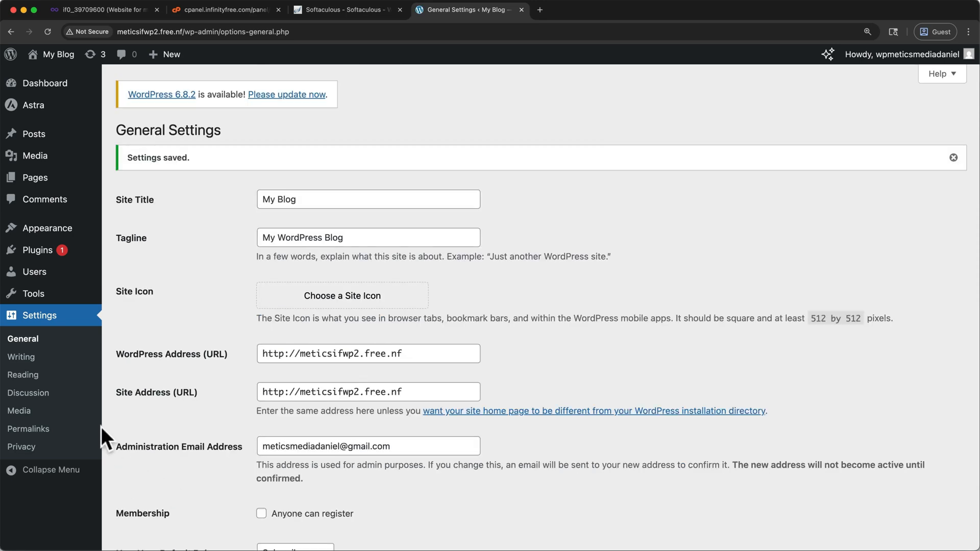
- Start the installed Starter Templates plugin with Classic Starter Templates and choose Elementor as the page builder
left_click(41, 253)
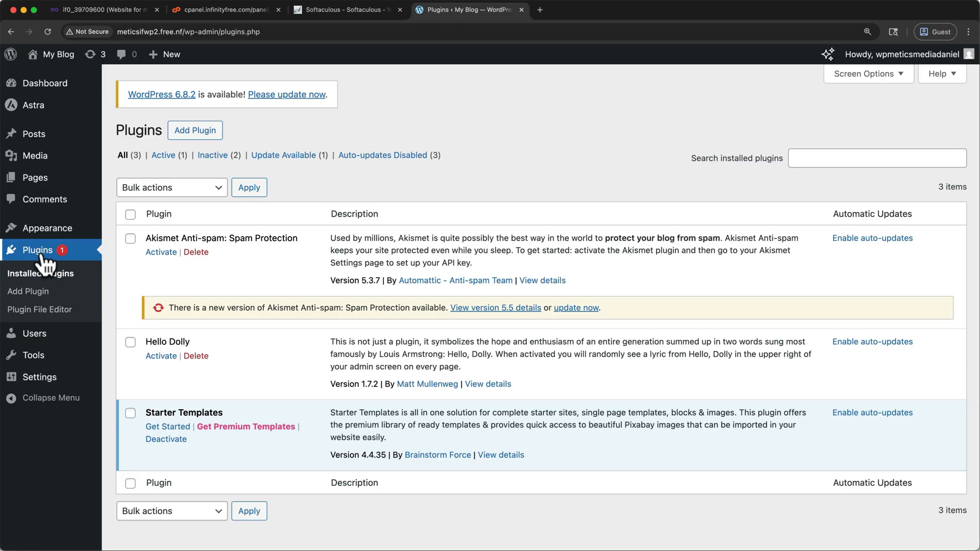
left_click(162, 427)
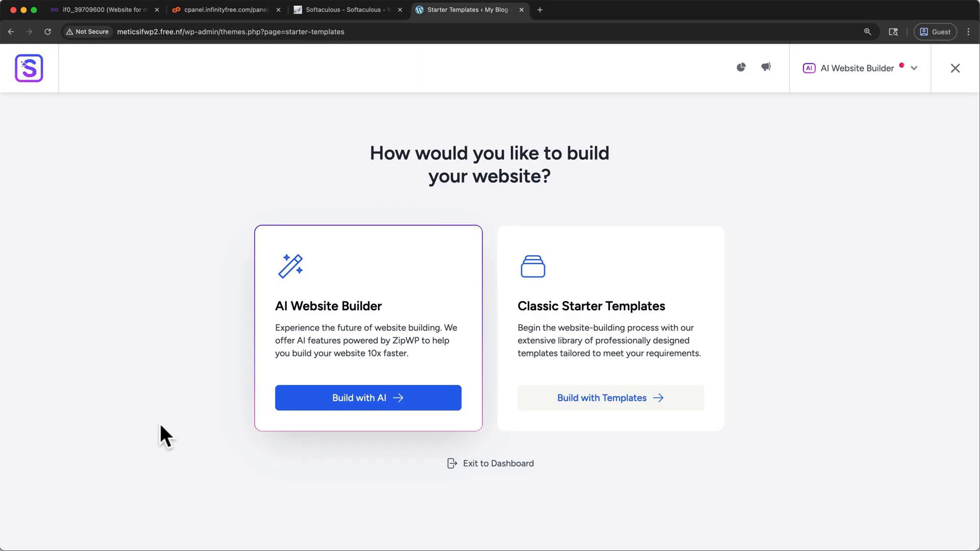
left_click(562, 406)
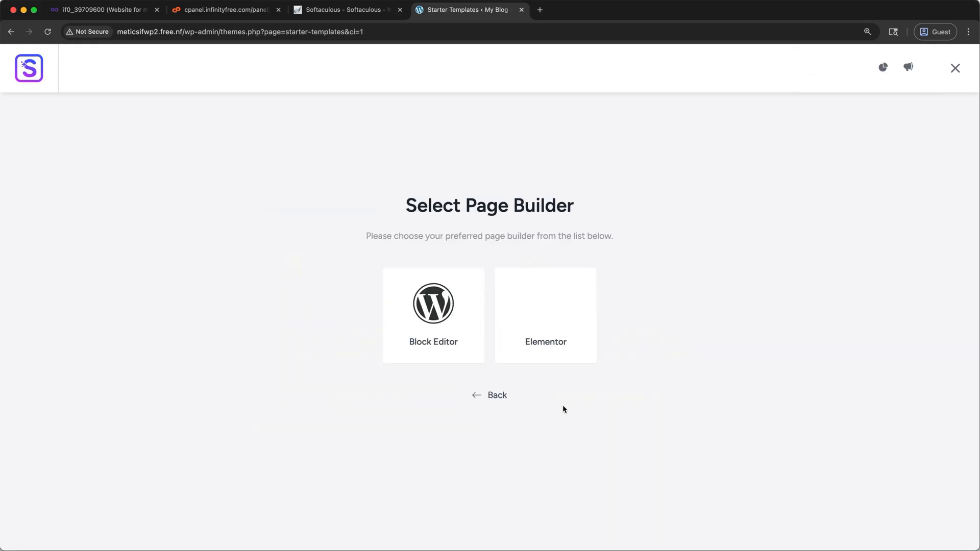
left_click(587, 342)
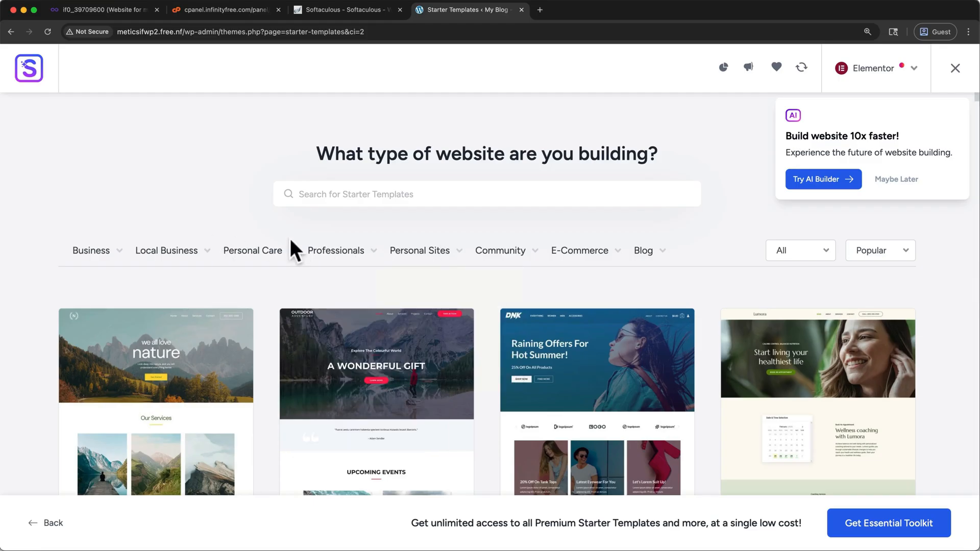
- Browse the Elementor starter templates and select the free Planet Earth template
scroll(474, 291, "down", 7)
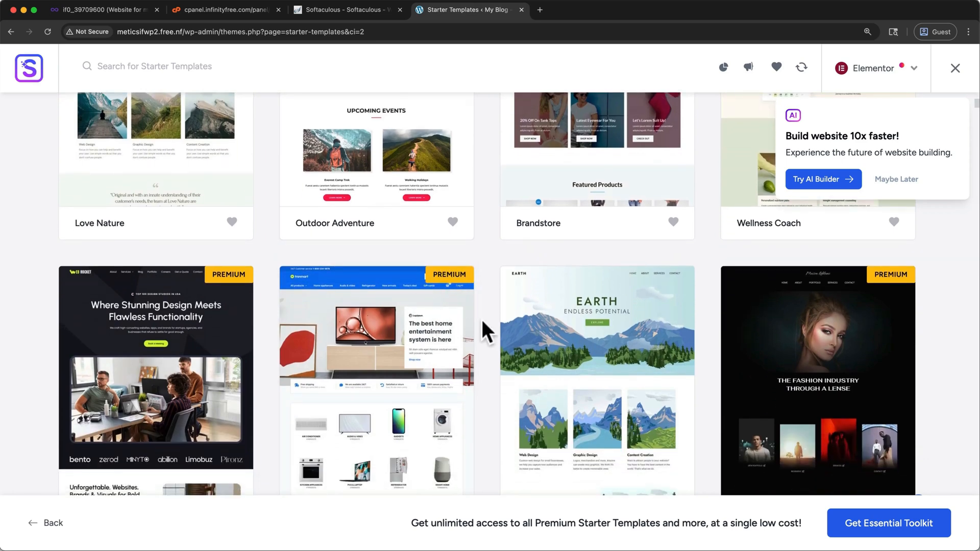
scroll(481, 318, "down", 3)
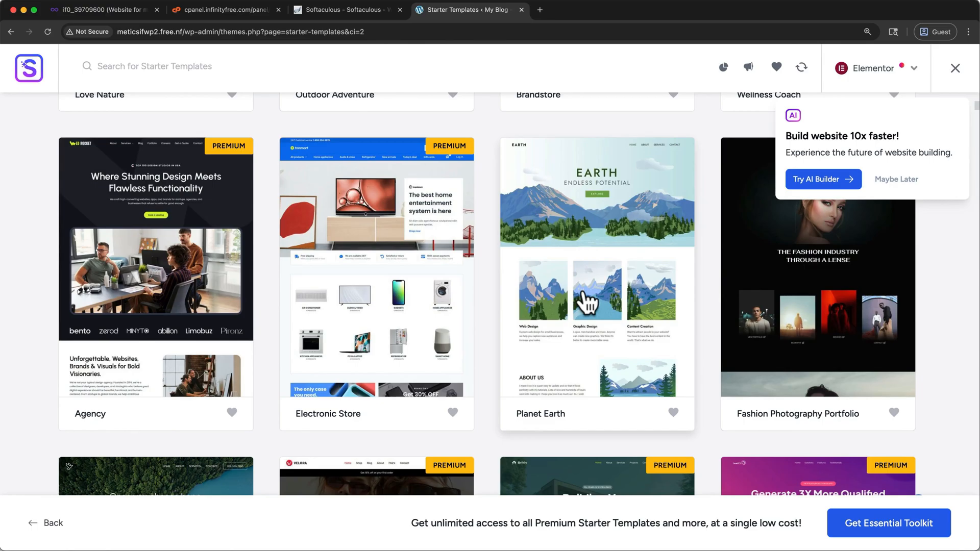
left_click(584, 296)
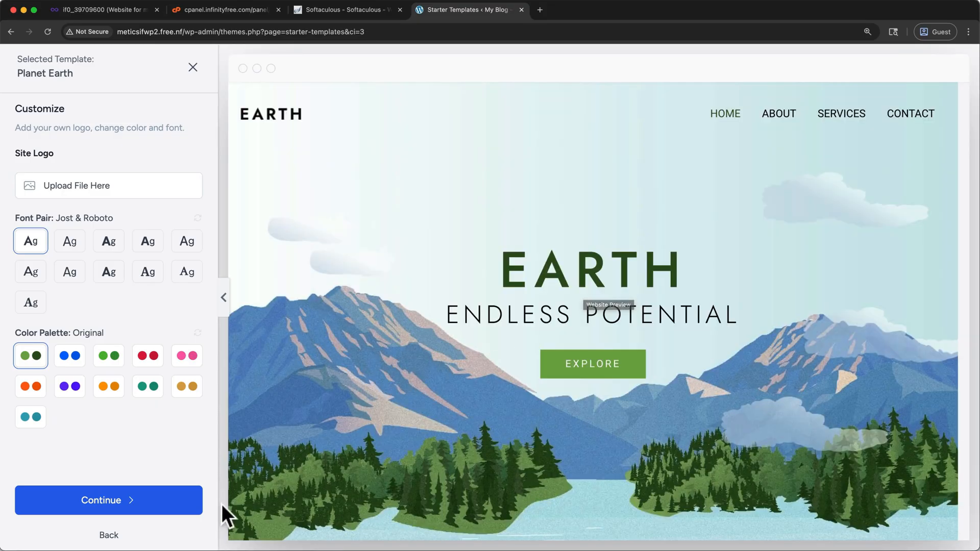
left_click(108, 534)
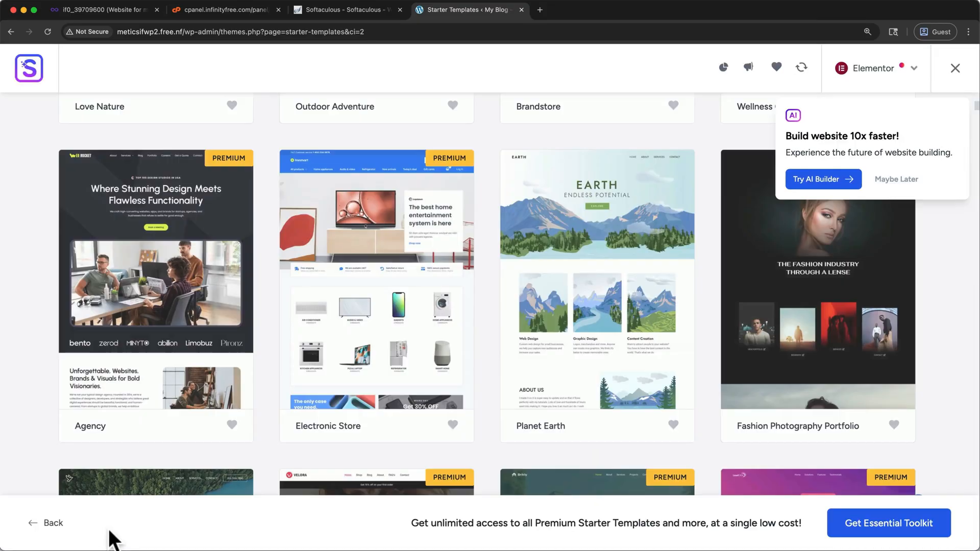
scroll(317, 400, "down", 5)
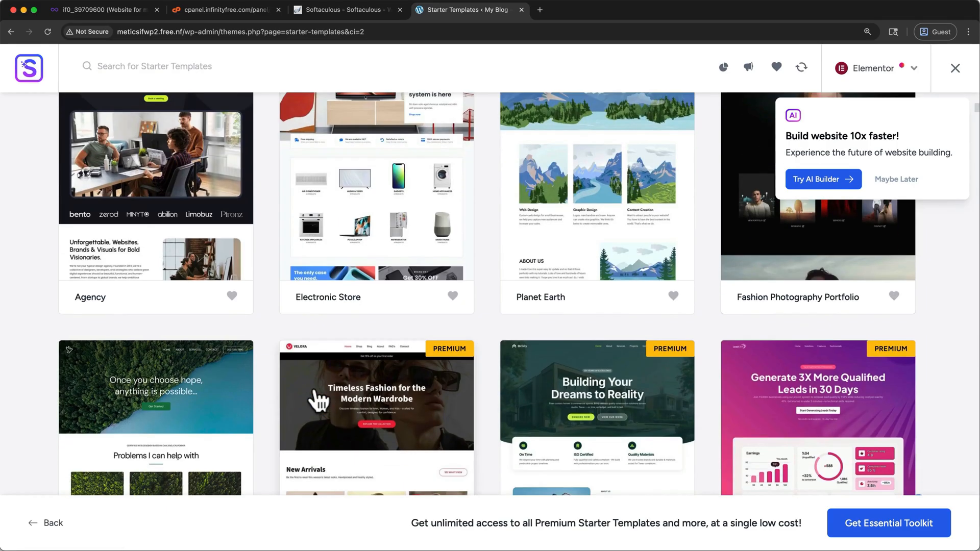
scroll(317, 401, "up", 3)
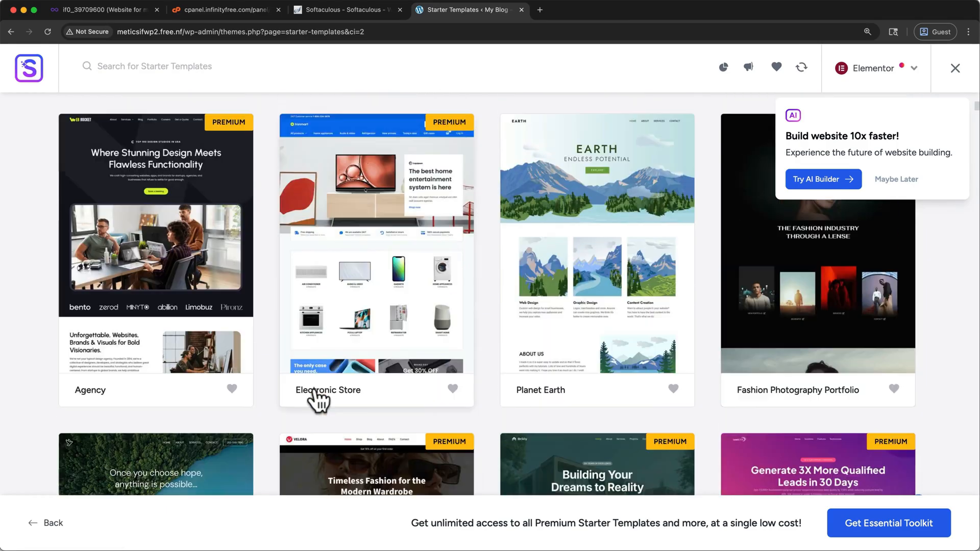
left_click(575, 252)
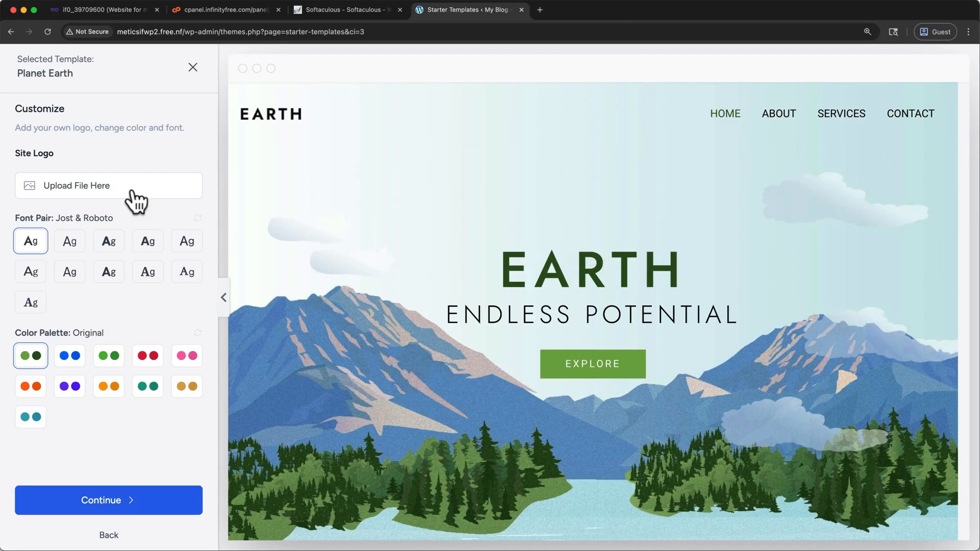
- Try several other font pairs and color palettes on the Planet Earth template, and restore Jost & Roboto with the Original palette
left_click(81, 246)
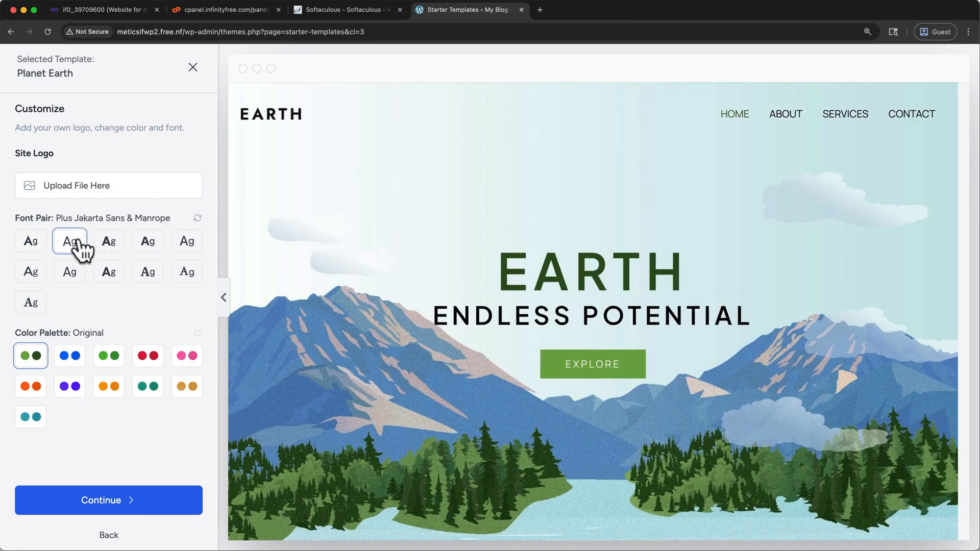
left_click(109, 251)
left_click(138, 249)
left_click(67, 359)
left_click(109, 361)
left_click(146, 362)
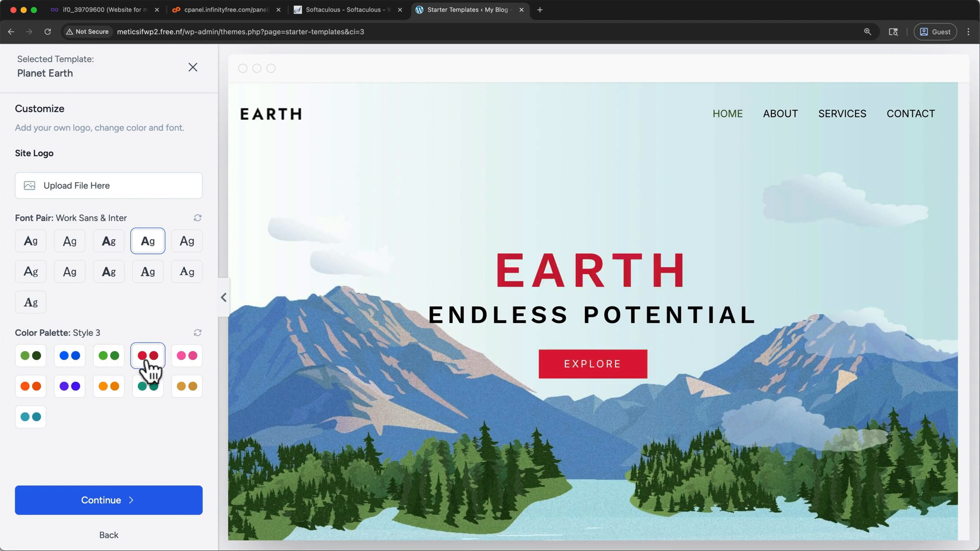
left_click(26, 246)
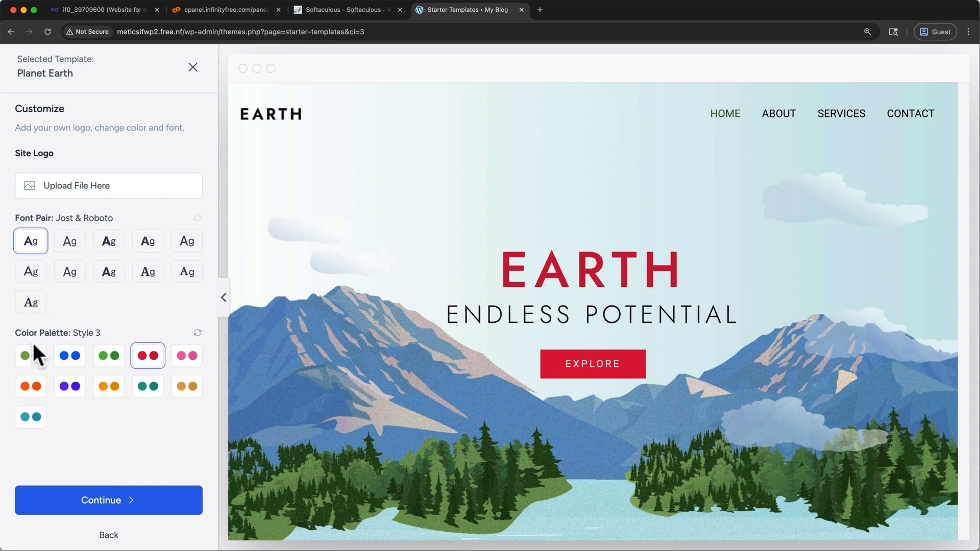
left_click(30, 356)
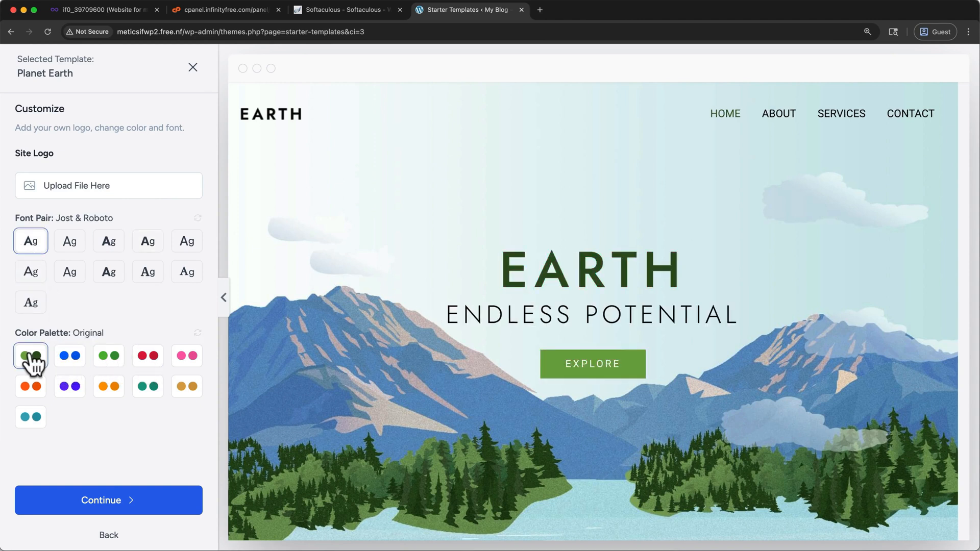
- Skip the feature selection, acknowledge that site settings will be overwritten, and build the website from the Planet Earth template
left_click(60, 502)
scroll(58, 502, "down", 3)
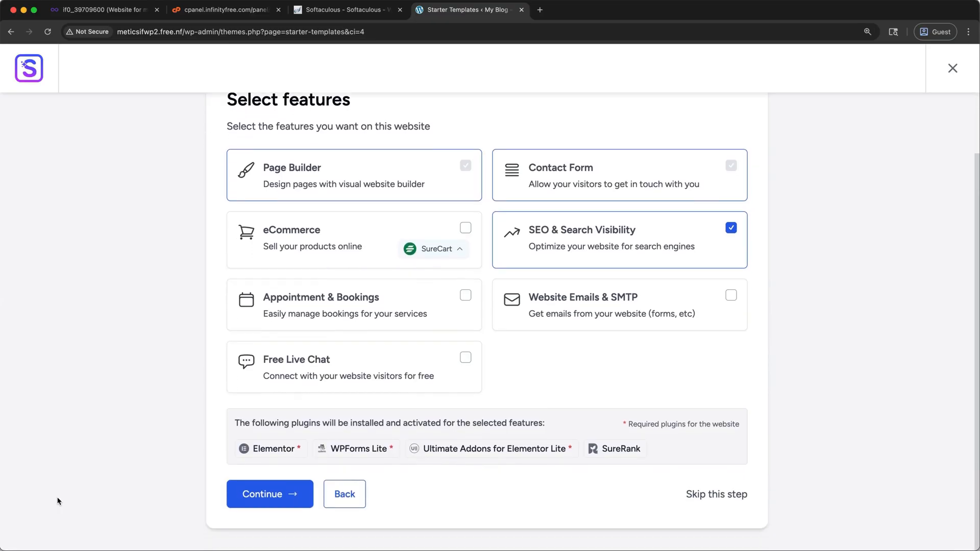
left_click(697, 498)
left_click(416, 437)
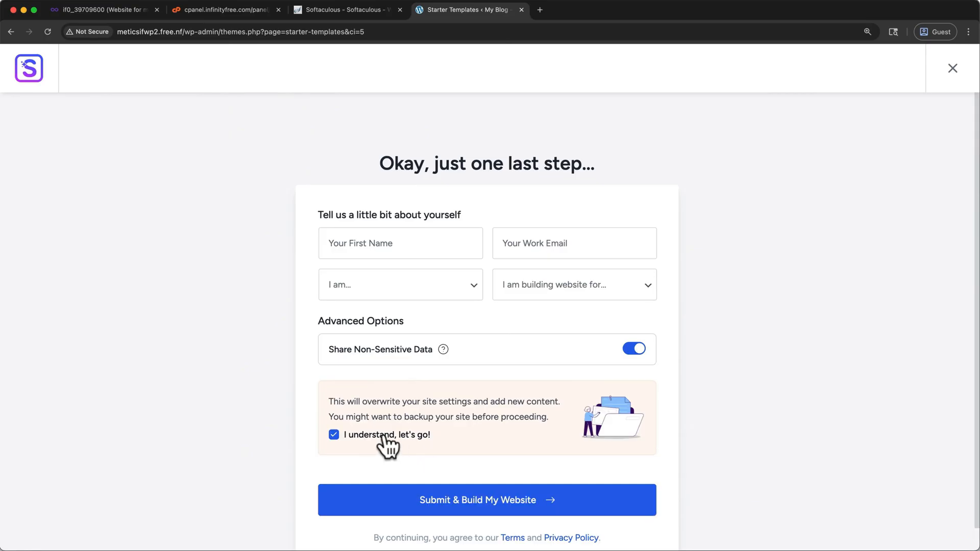
left_click(376, 503)
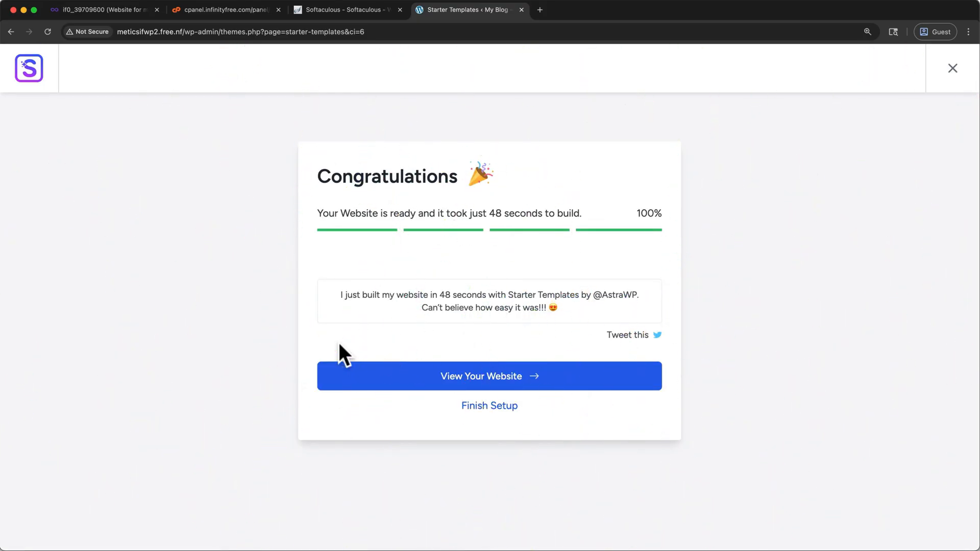
- View the finished website and look through its home page from the header to the About Us section
left_click(380, 375)
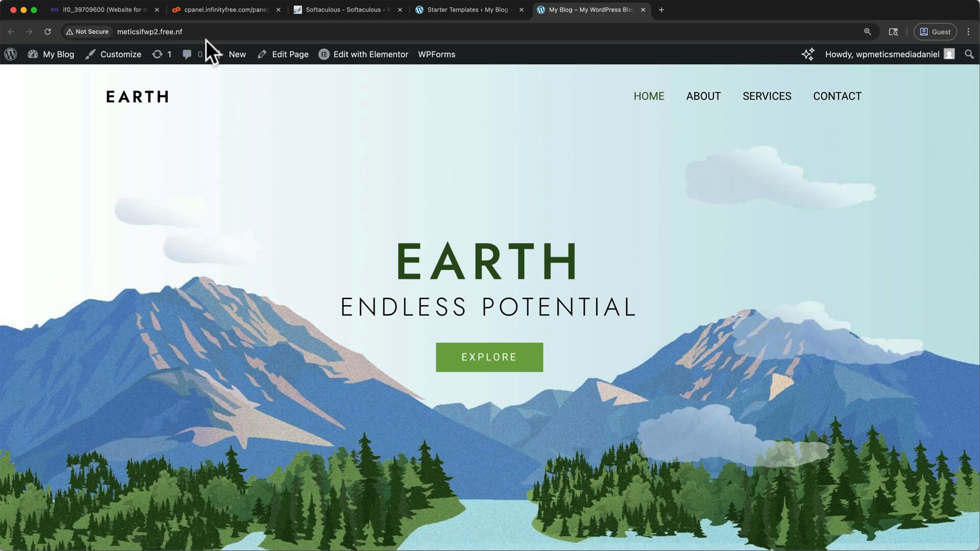
scroll(256, 238, "down", 10)
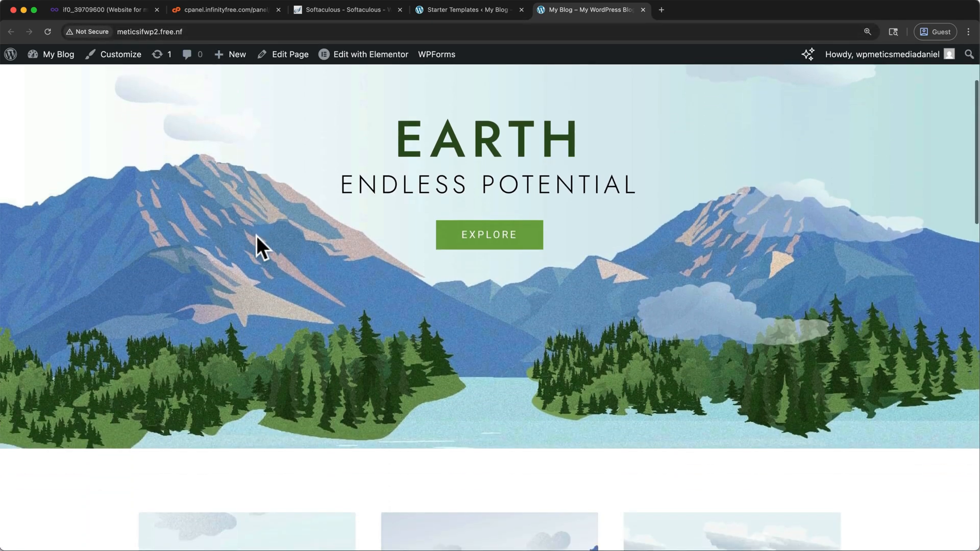
scroll(257, 236, "down", 8)
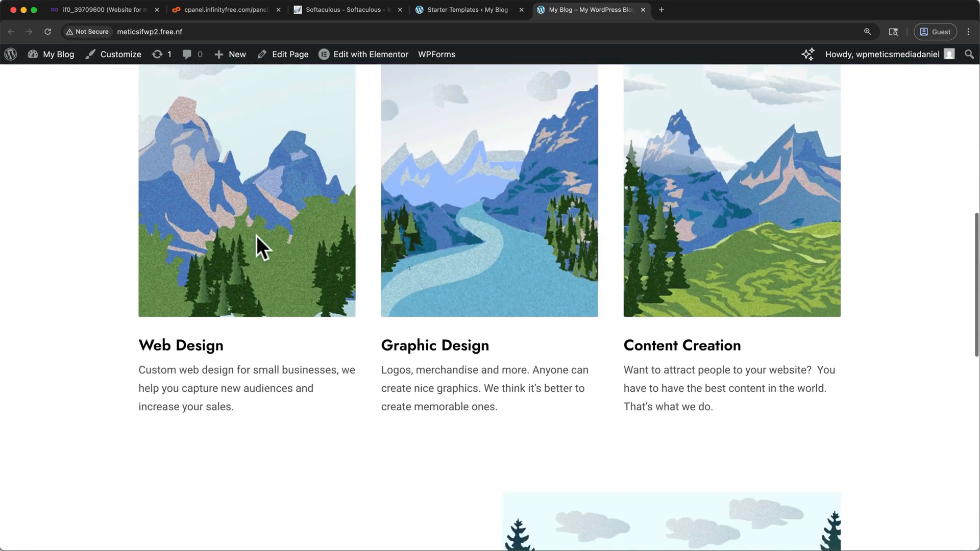
scroll(256, 237, "up", 15)
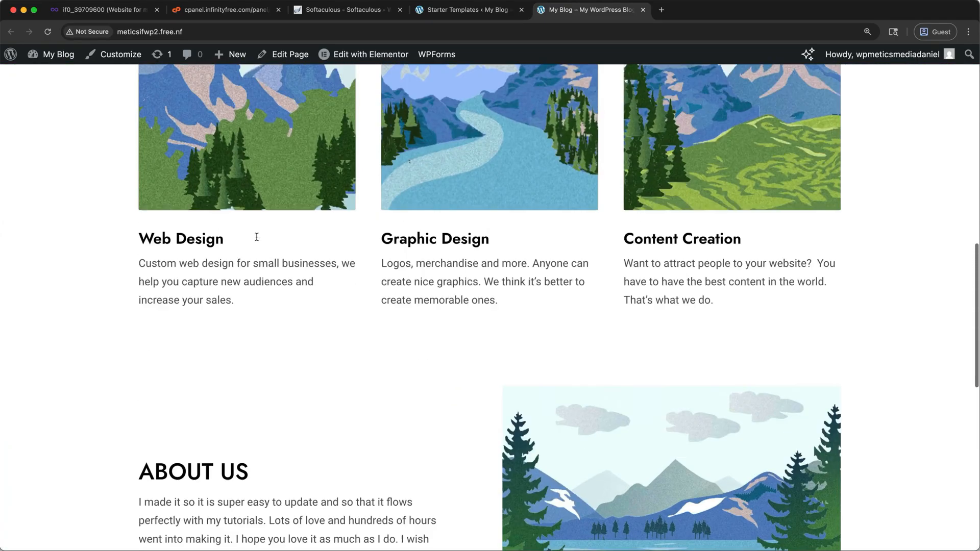
scroll(257, 240, "up", 2)
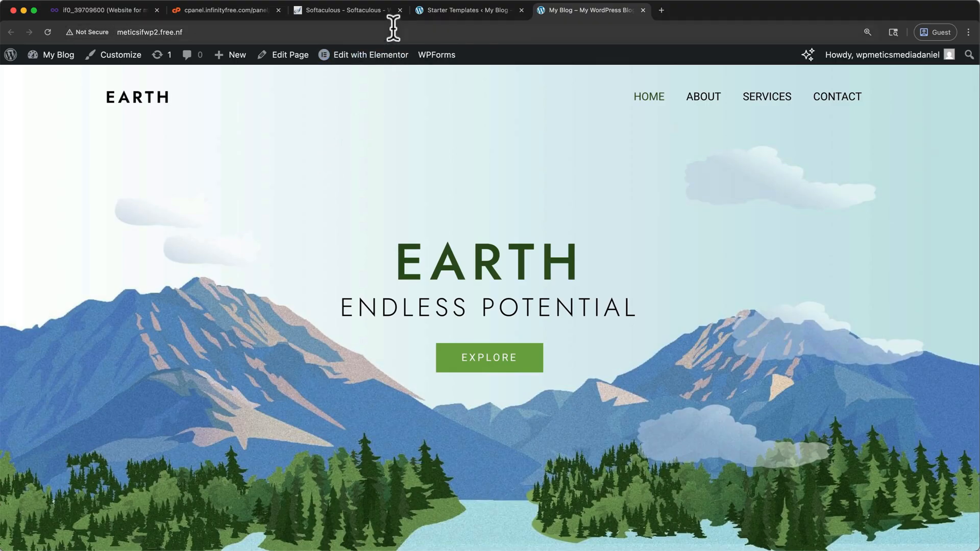
- Close the browser tabs for Softaculous, the InfinityFree cPanel and the InfinityFree account page
left_click(399, 11)
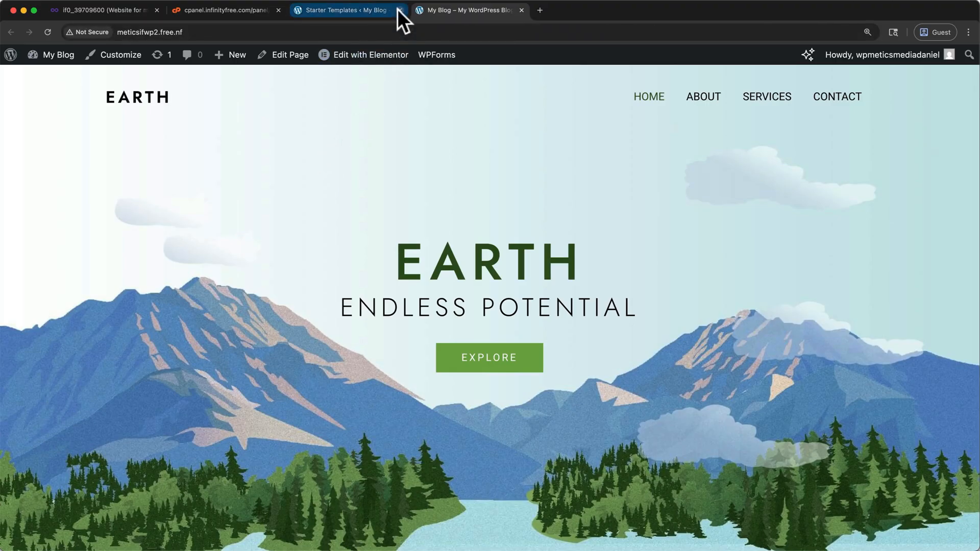
left_click(279, 9)
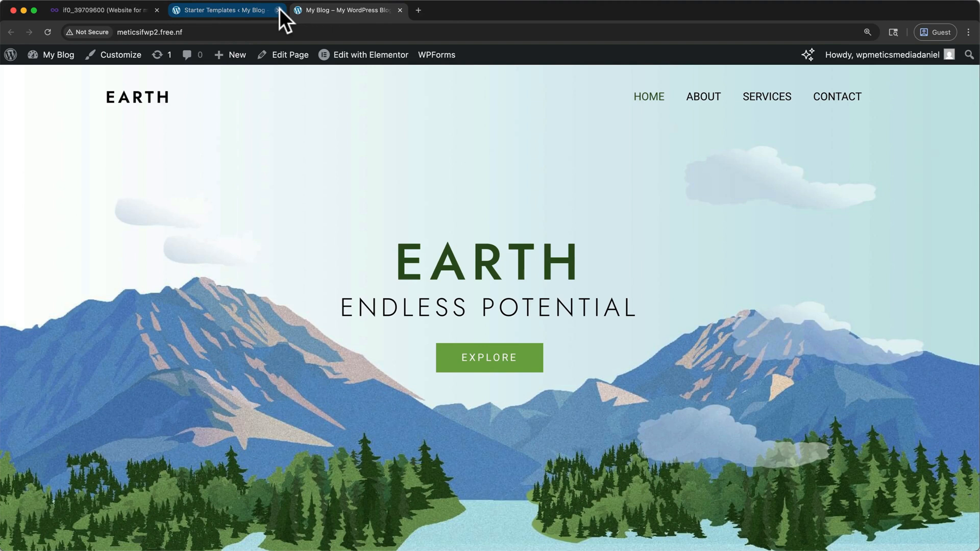
left_click(156, 10)
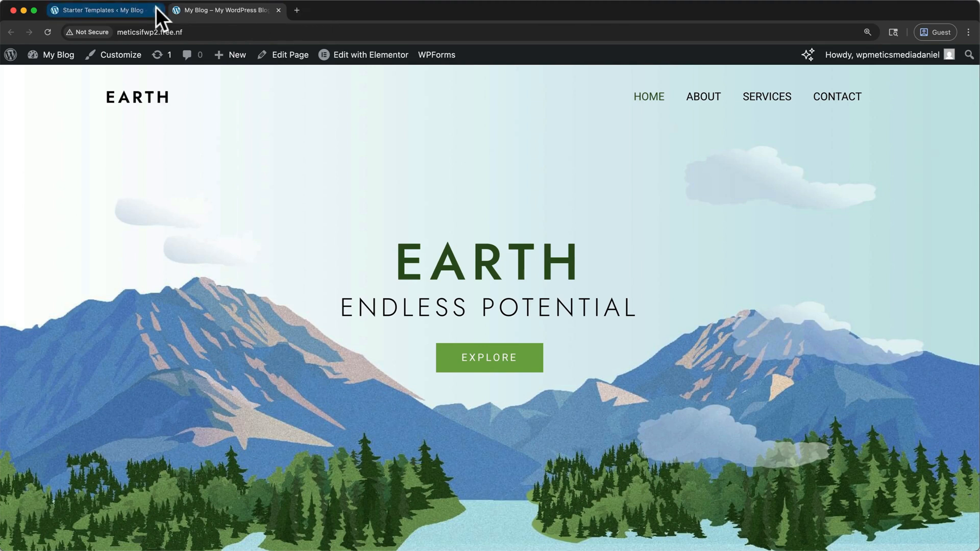
- Open the website's home page for editing with Elementor in safe mode
left_click(358, 57)
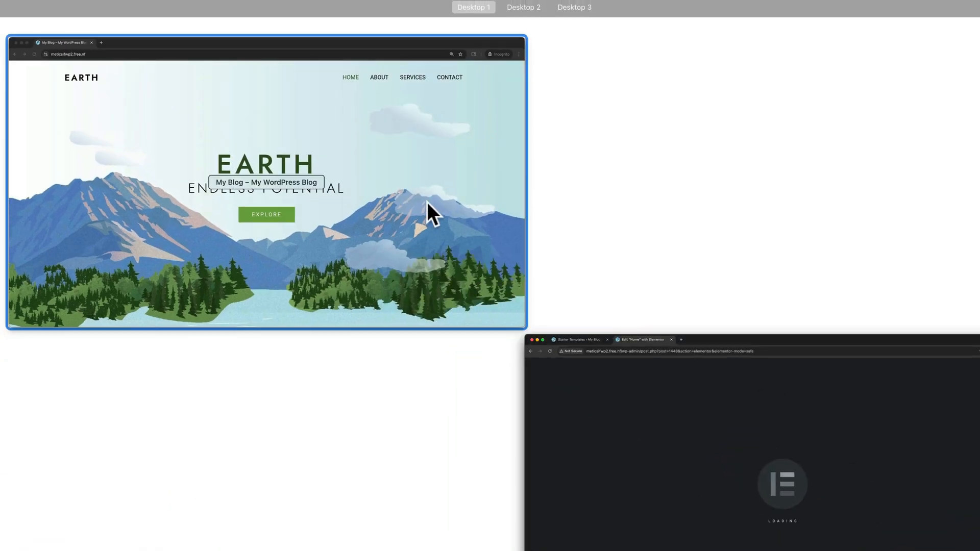
left_click(428, 204)
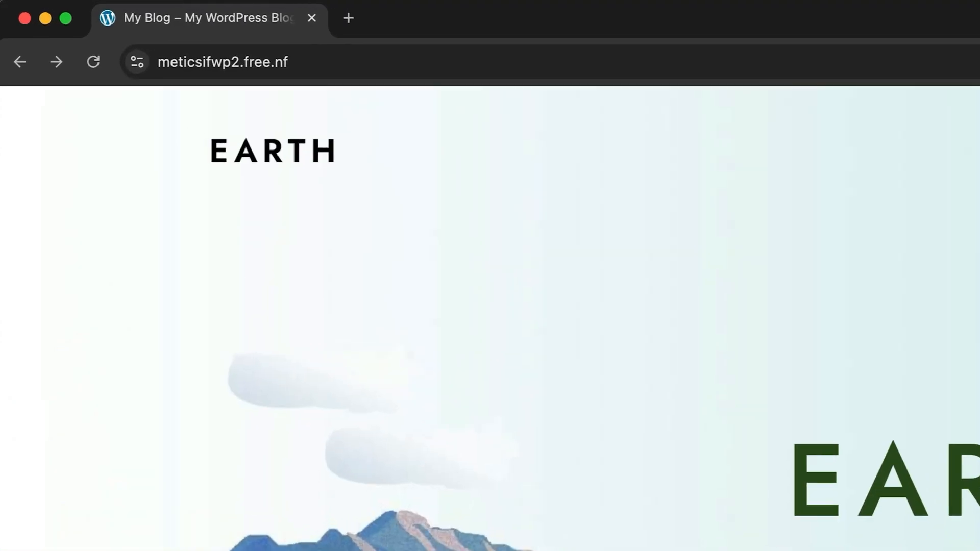
left_click(715, 32)
key("Right")
type("/wp")
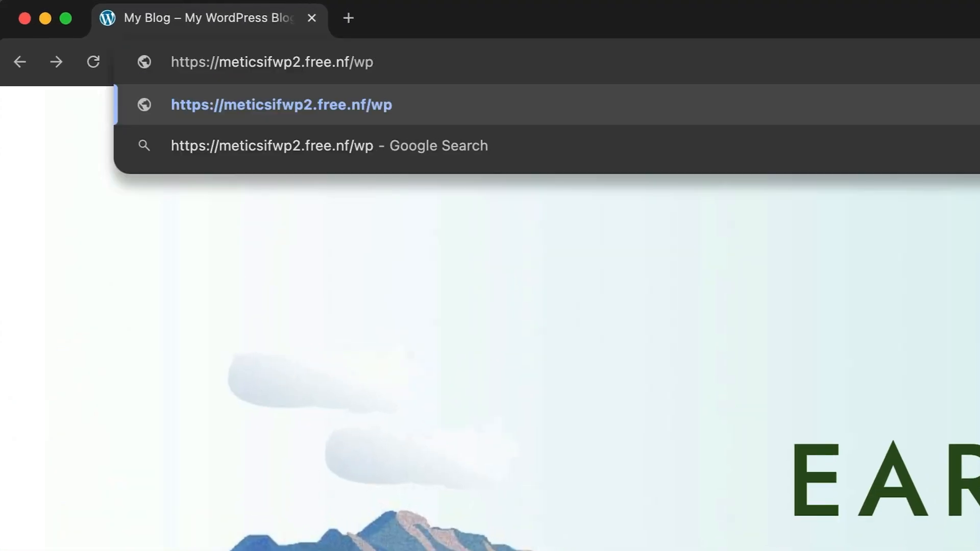
type("-admin")
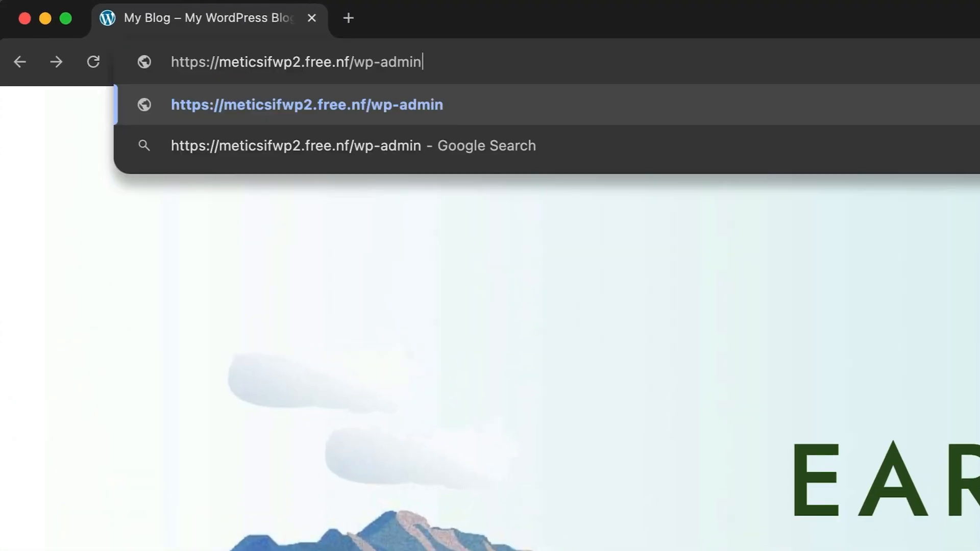
key("Return")
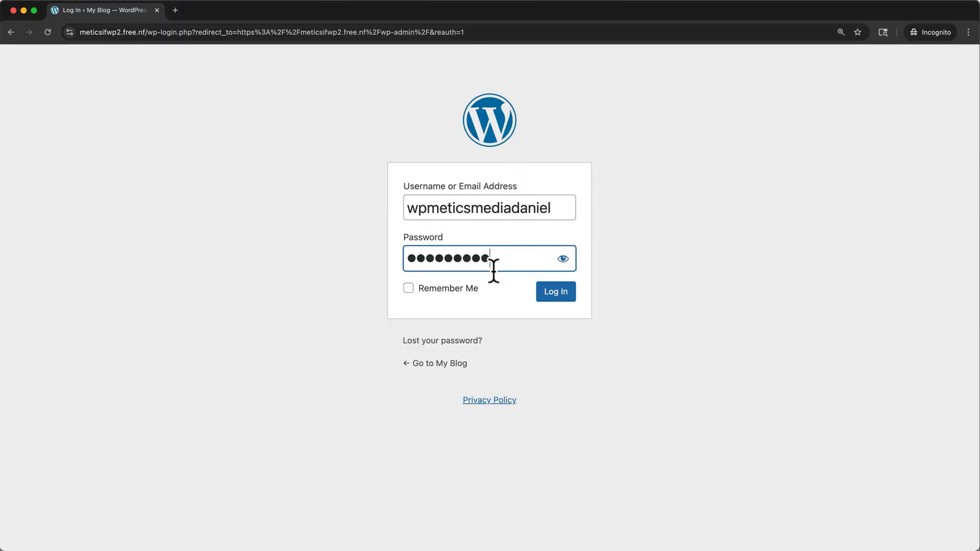
- Log in to the WordPress dashboard and open the Home page from the Pages list for editing with Elementor
left_click(556, 292)
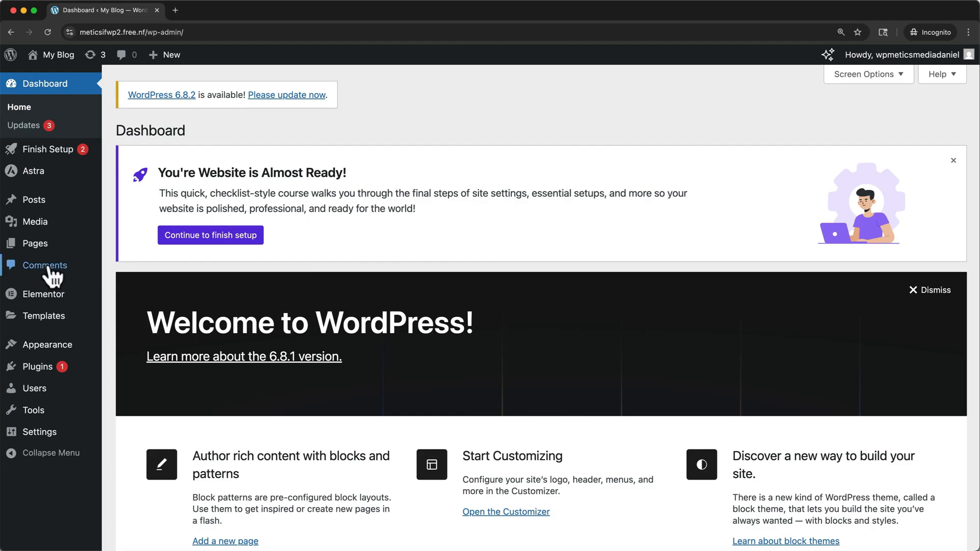
left_click(41, 250)
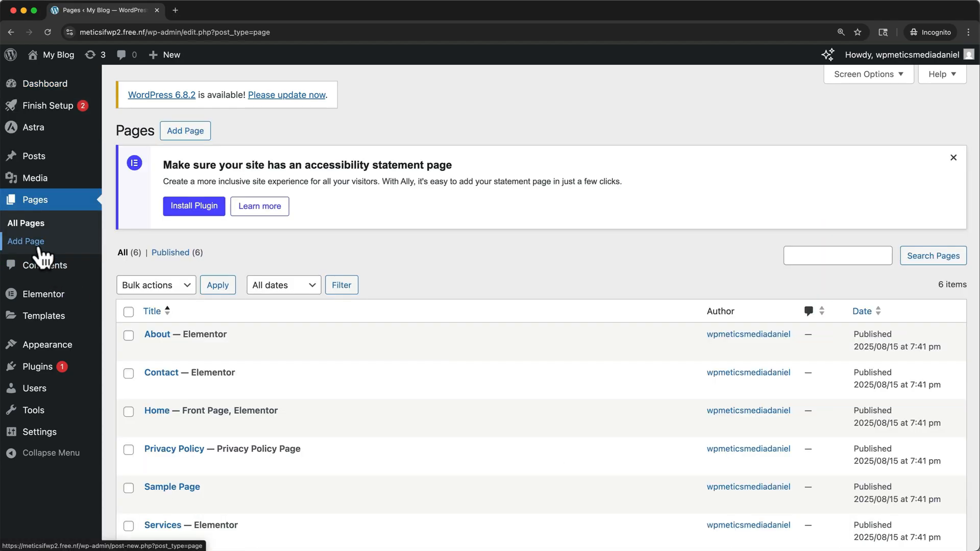
mouse_move(152, 349)
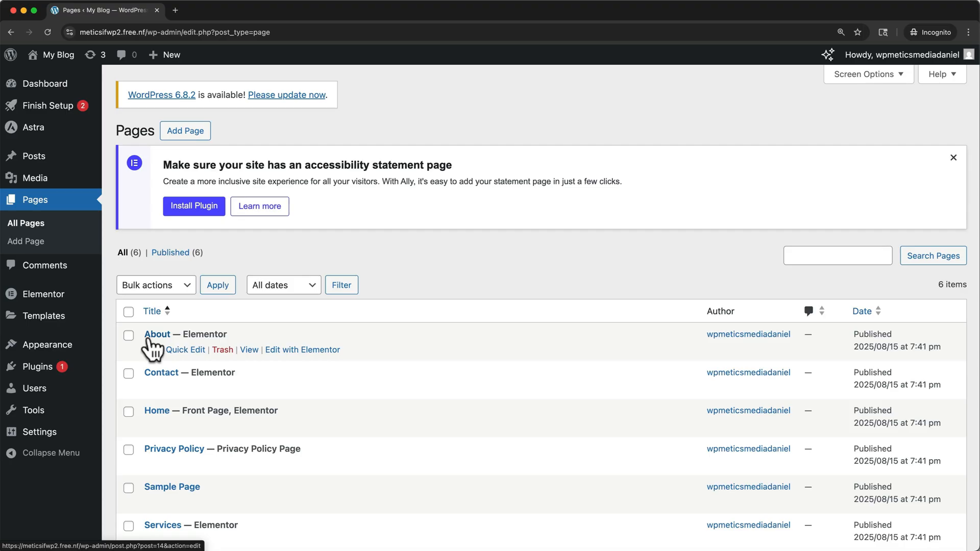
mouse_move(210, 415)
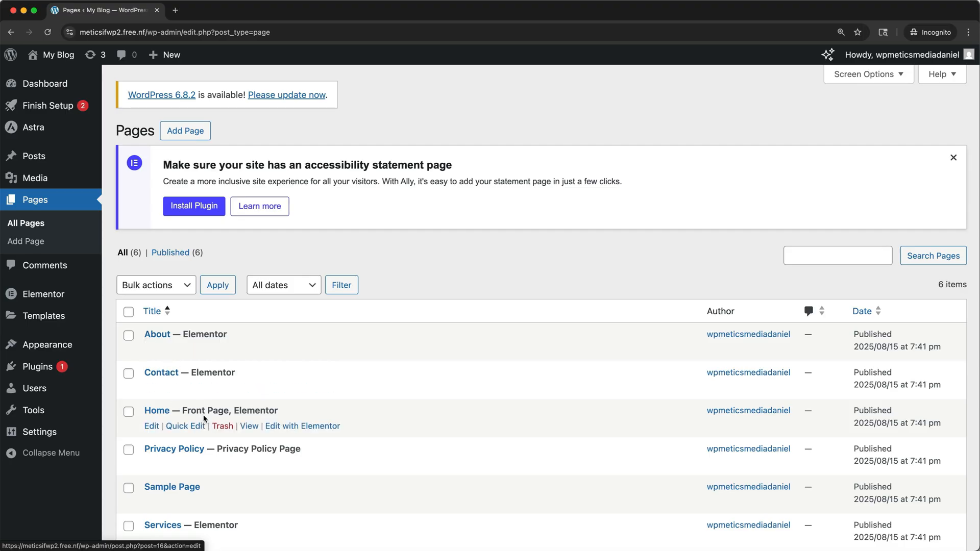
left_click(297, 427)
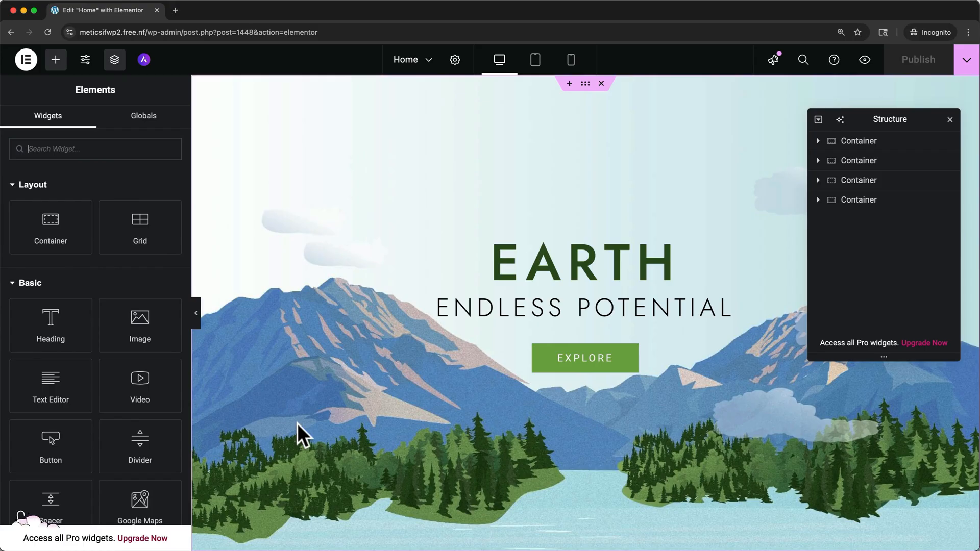
- Add a container with a Heading widget between the hero section and the three-image row, and close the Structure panel
scroll(376, 368, "down", 5)
scroll(376, 368, "down", 4)
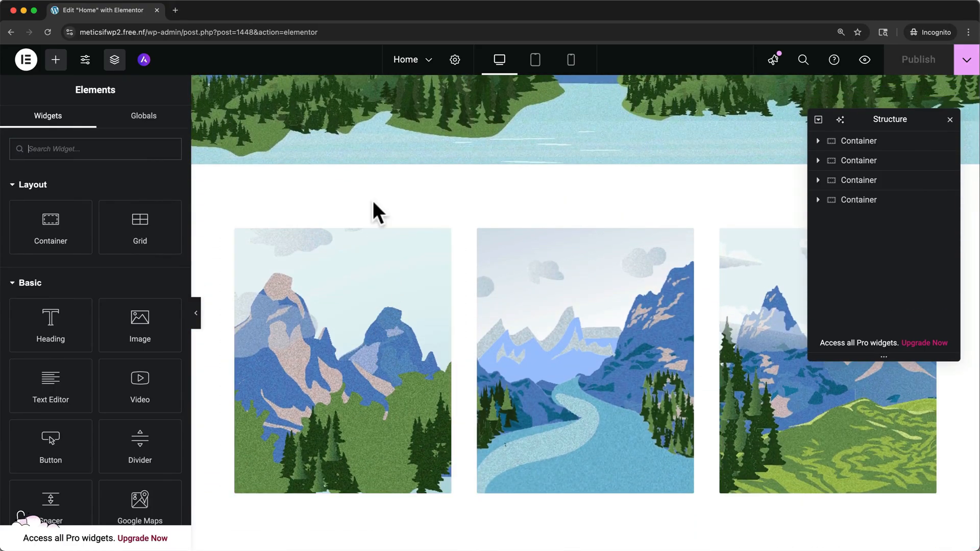
scroll(380, 173, "up", 8)
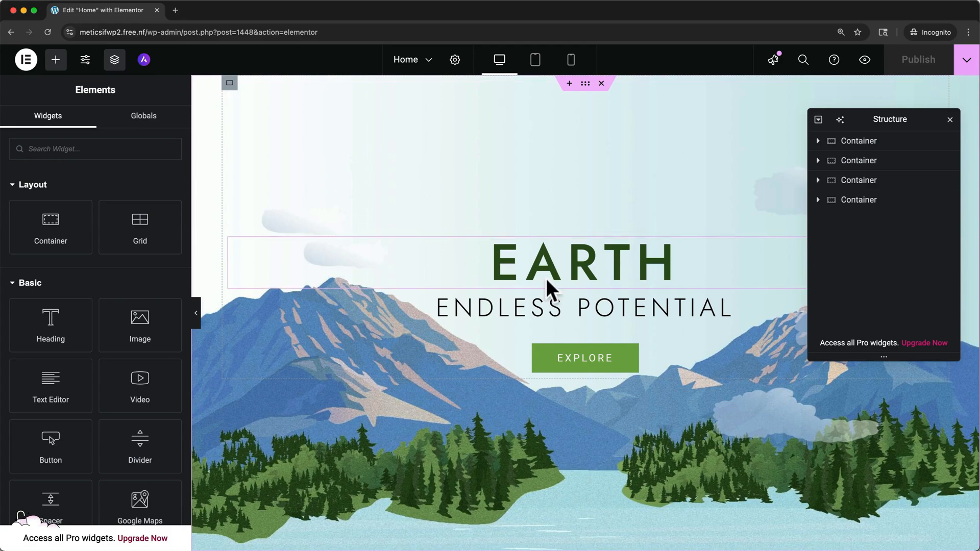
scroll(556, 362, "down", 7)
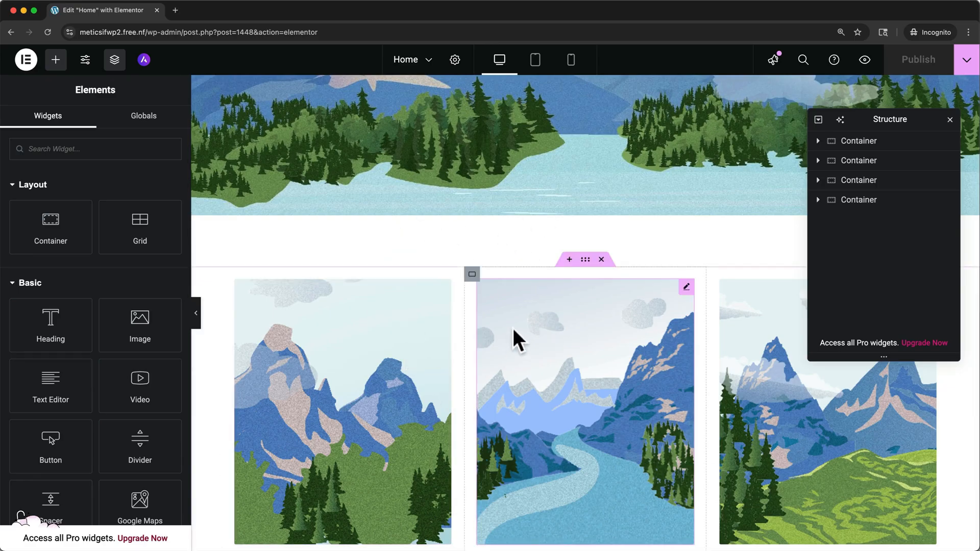
left_click(569, 259)
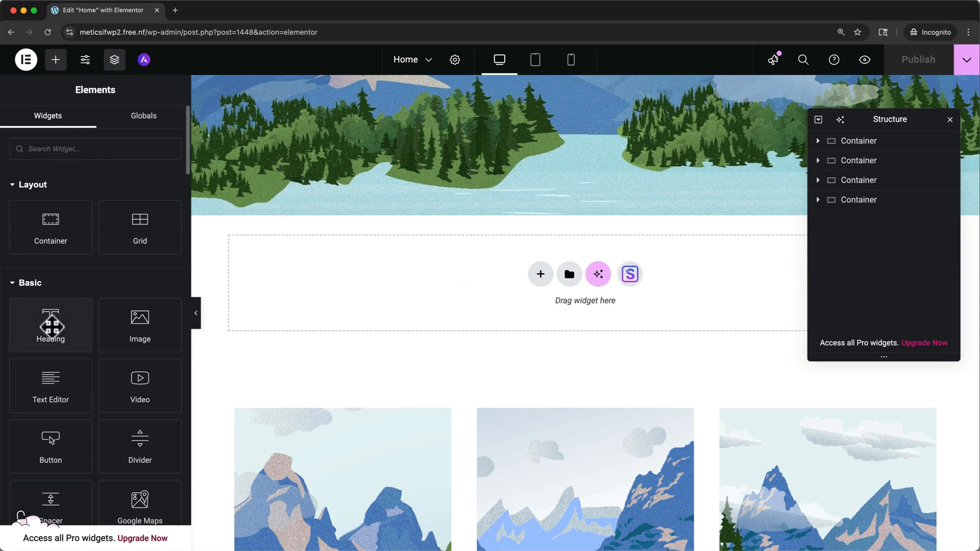
left_click_drag(51, 326, 443, 272)
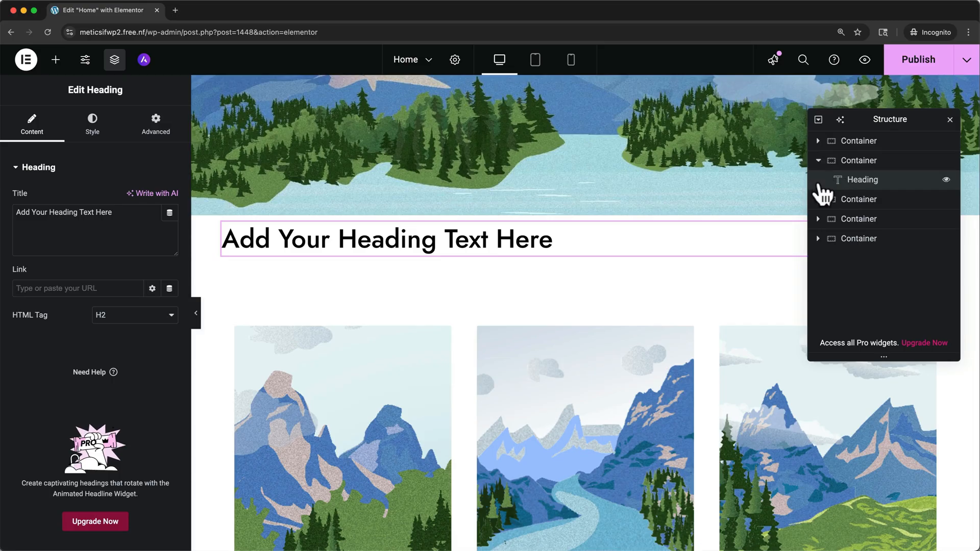
left_click(949, 120)
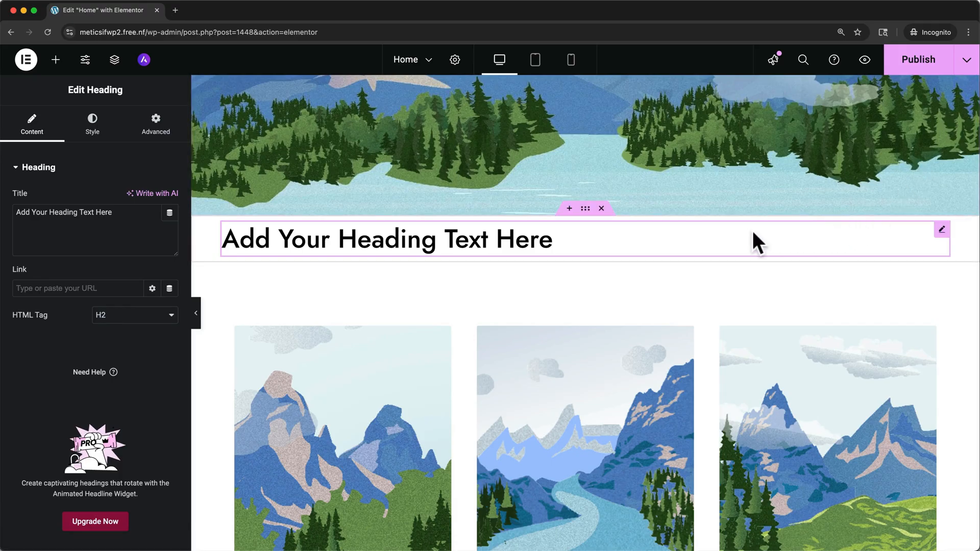
- Move the new heading's container below the three-image row and delete it
left_click_drag(585, 209, 589, 502)
scroll(590, 501, "down", 3)
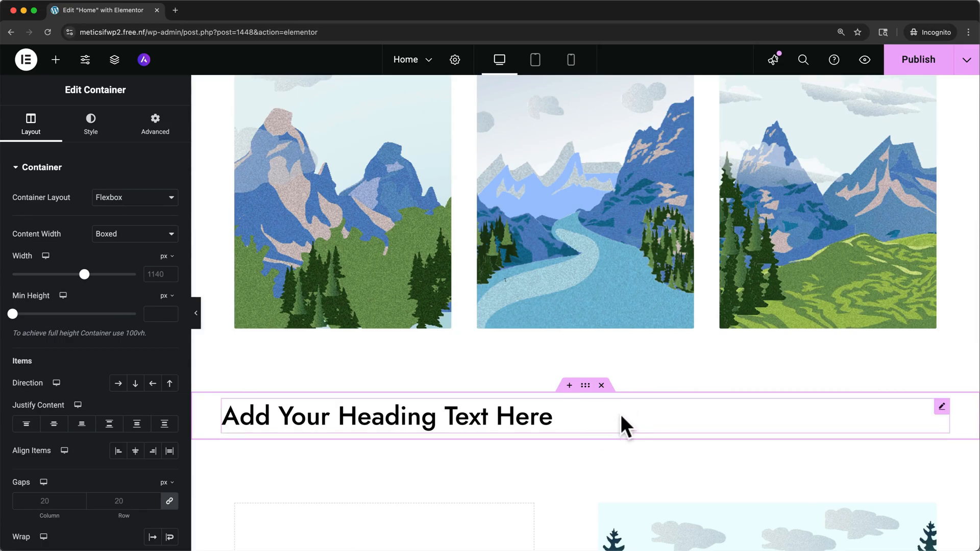
left_click(601, 386)
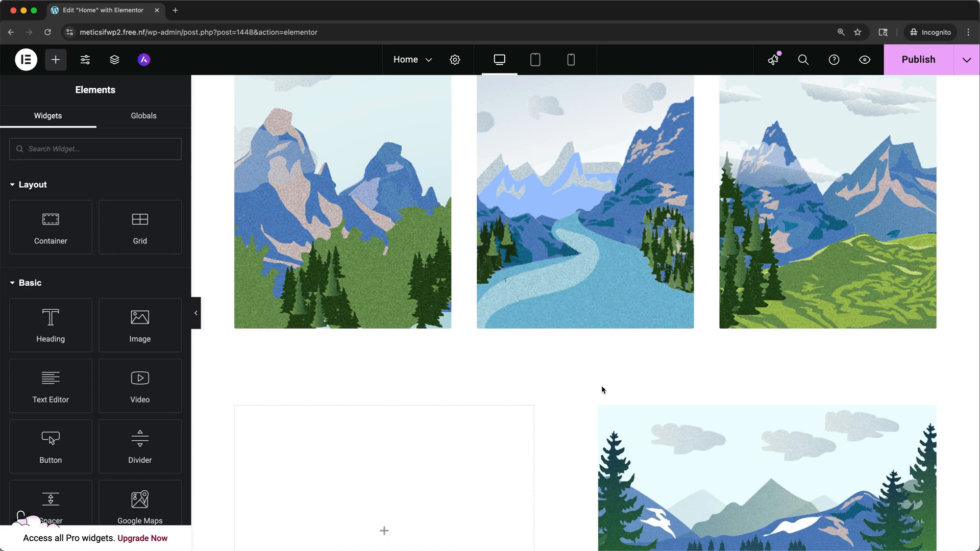
- Change the hero section's main heading text to "Planet Earth"
scroll(602, 390, "up", 10)
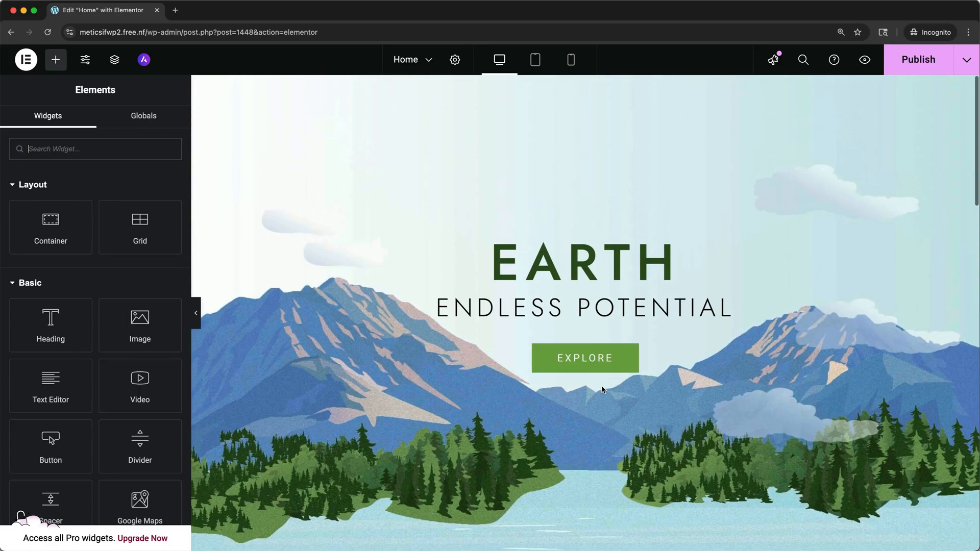
left_click(586, 270)
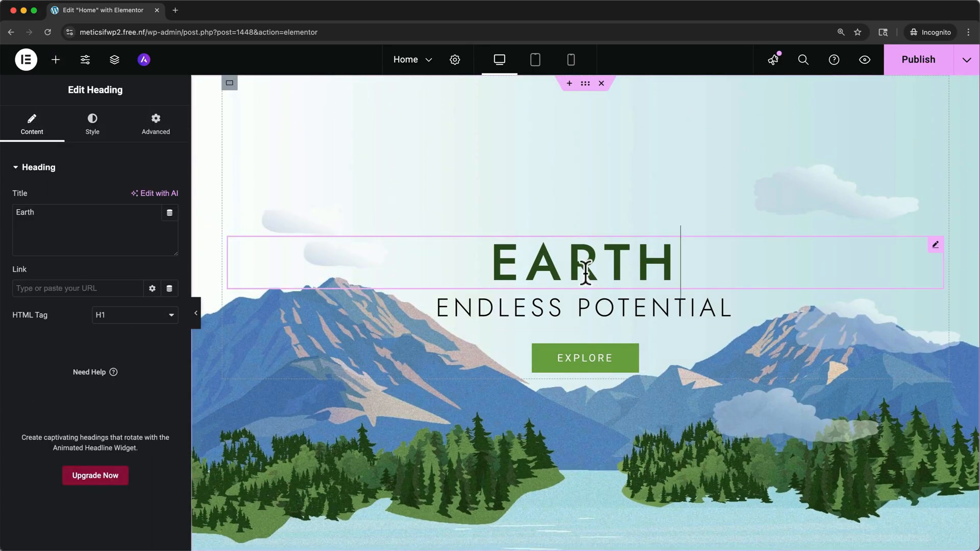
left_click(496, 256)
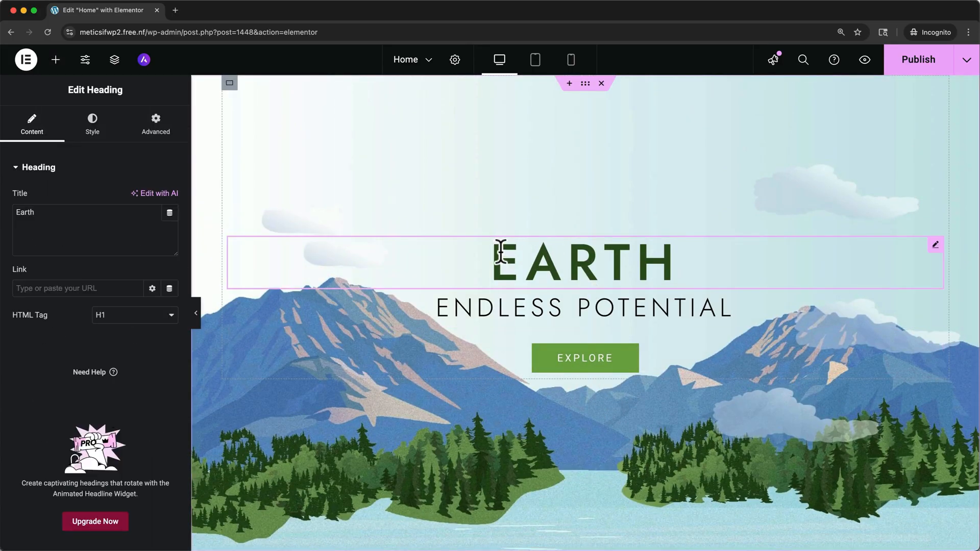
type("Planet")
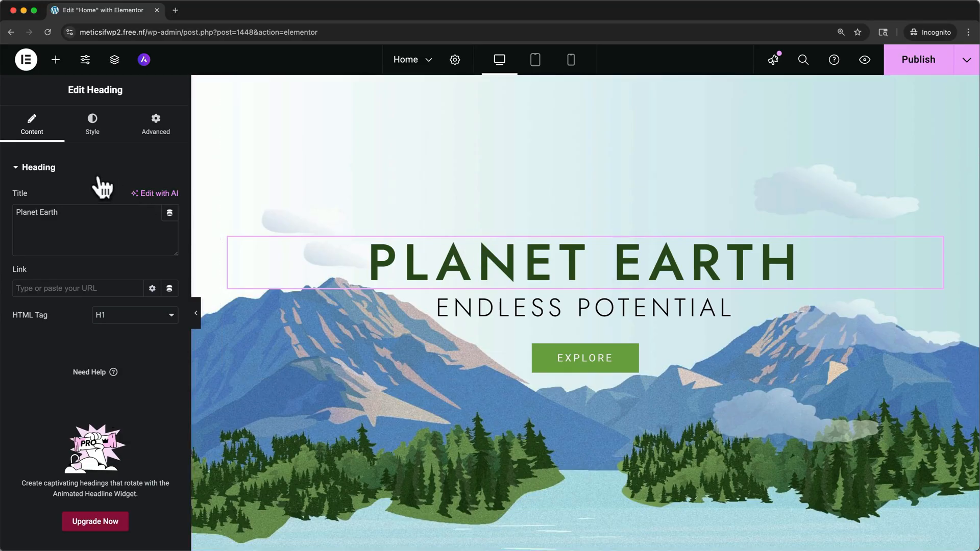
left_click(96, 225)
key("BackSpace")
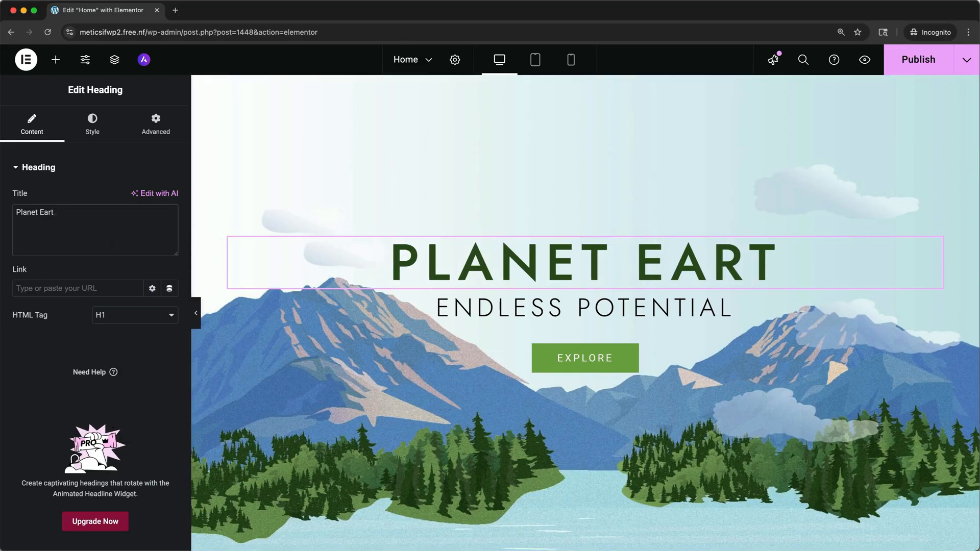
type("h")
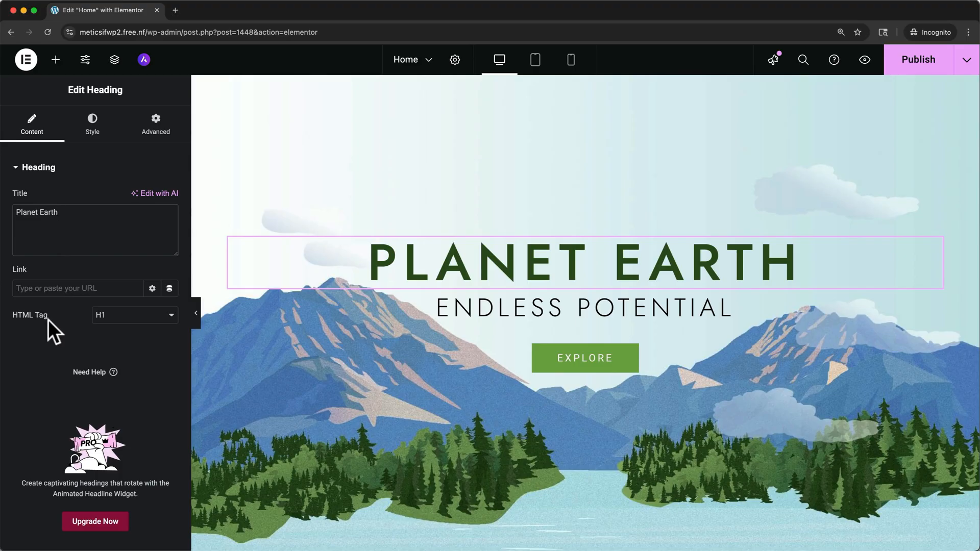
- Examine the hero heading's typography settings, dismiss the Global Fonts tip, and examine the Explore button's content and style settings
left_click(93, 124)
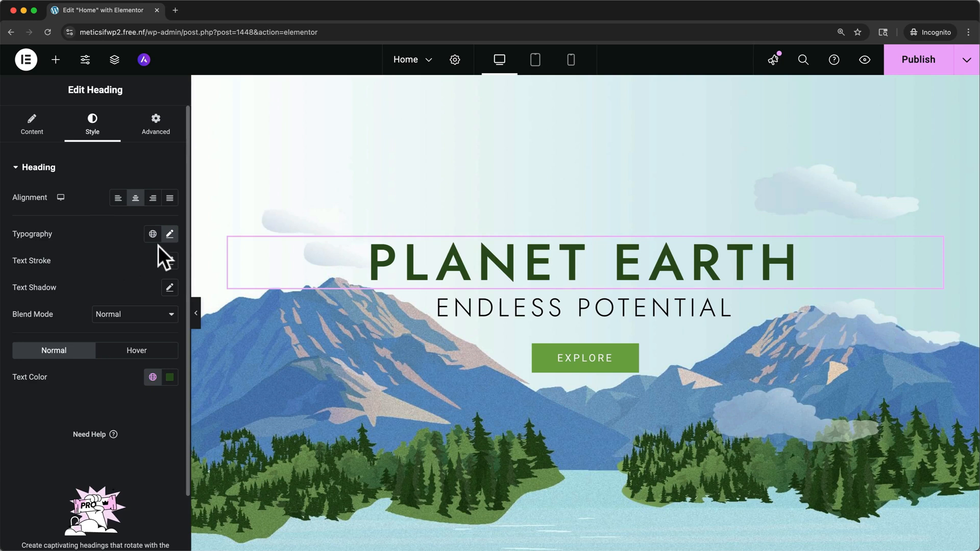
left_click(169, 234)
scroll(115, 334, "down", 2)
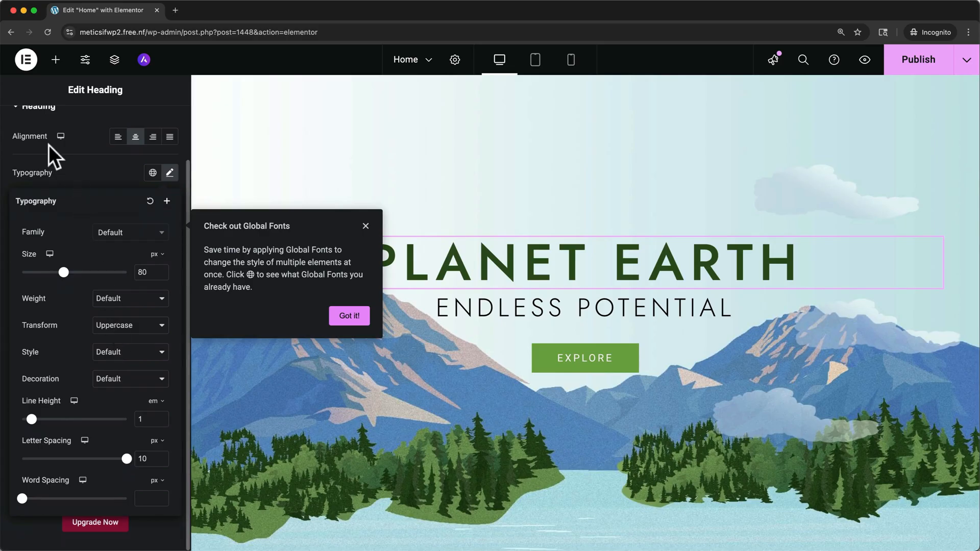
scroll(48, 145, "up", 2)
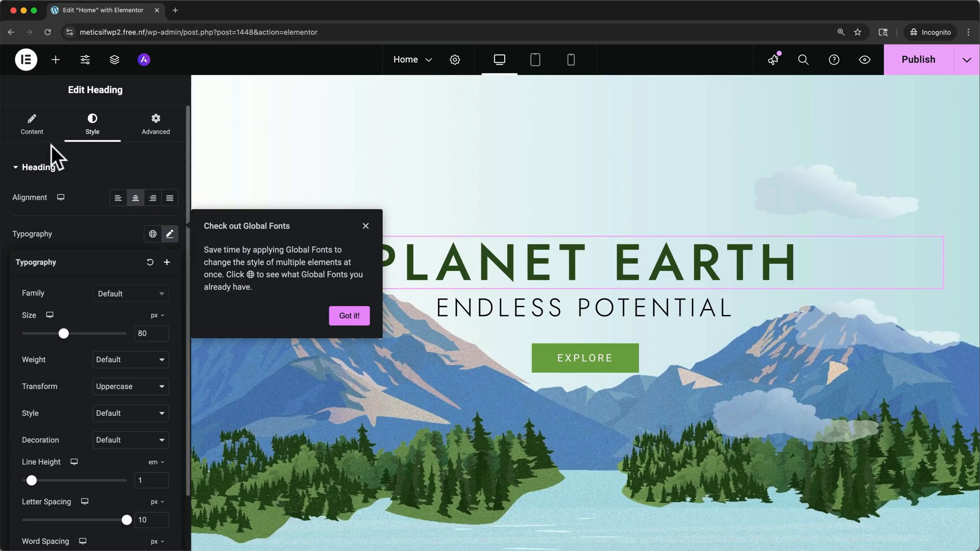
left_click(363, 225)
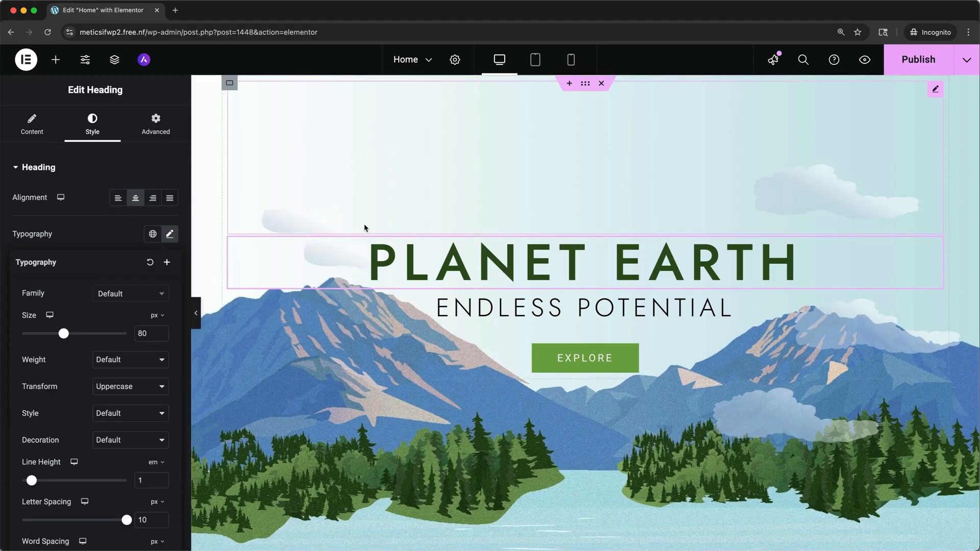
left_click(500, 348)
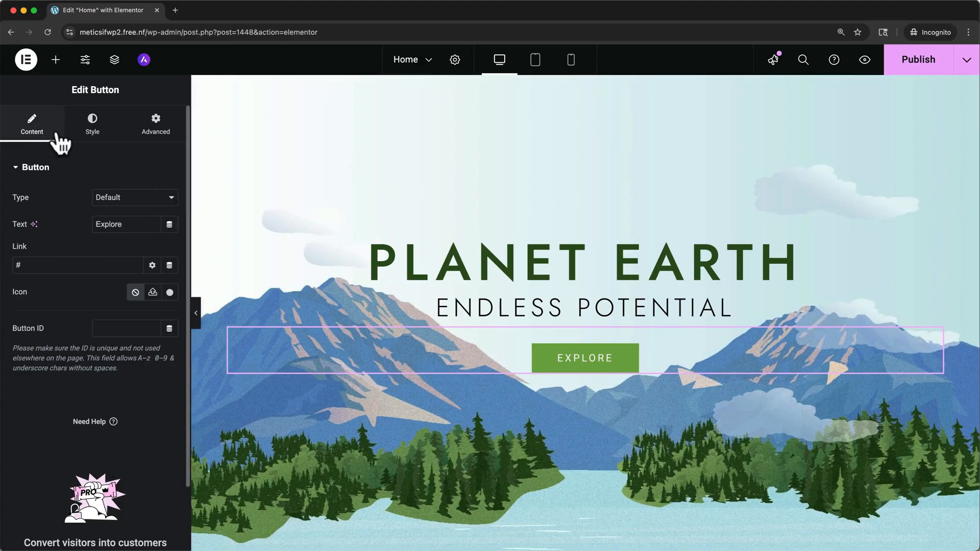
left_click(92, 122)
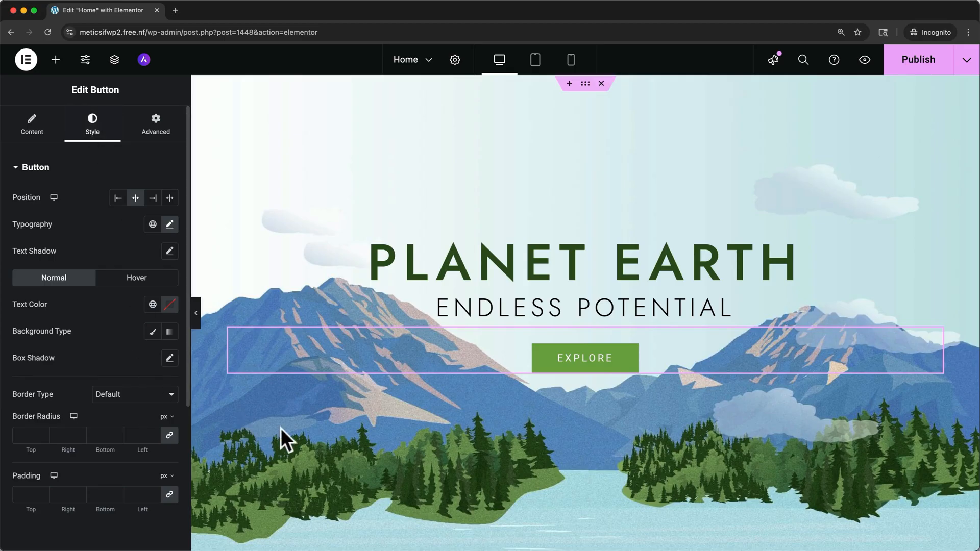
- Replace the first image in the three-image row with UT.png uploaded from the Downloads folder
scroll(289, 430, "down", 2)
scroll(289, 430, "down", 6)
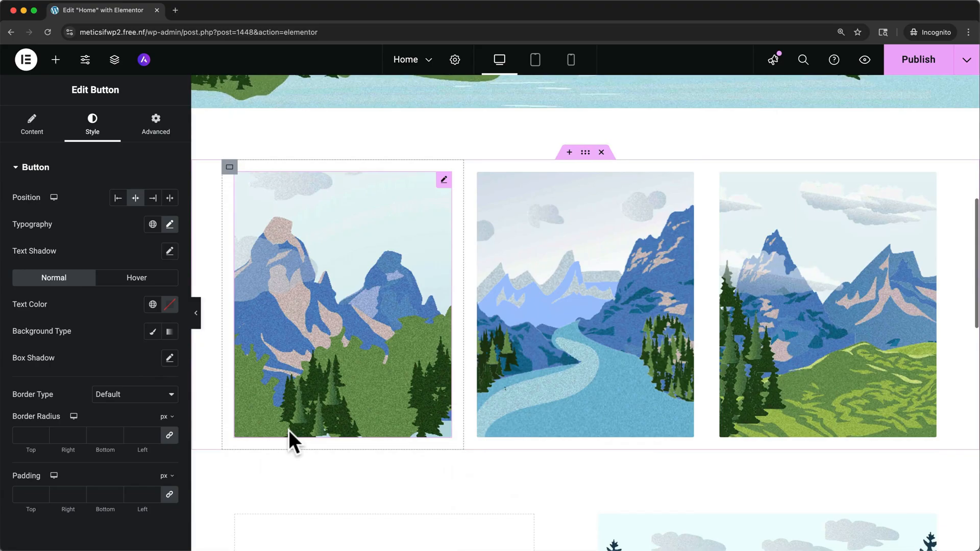
left_click(396, 308)
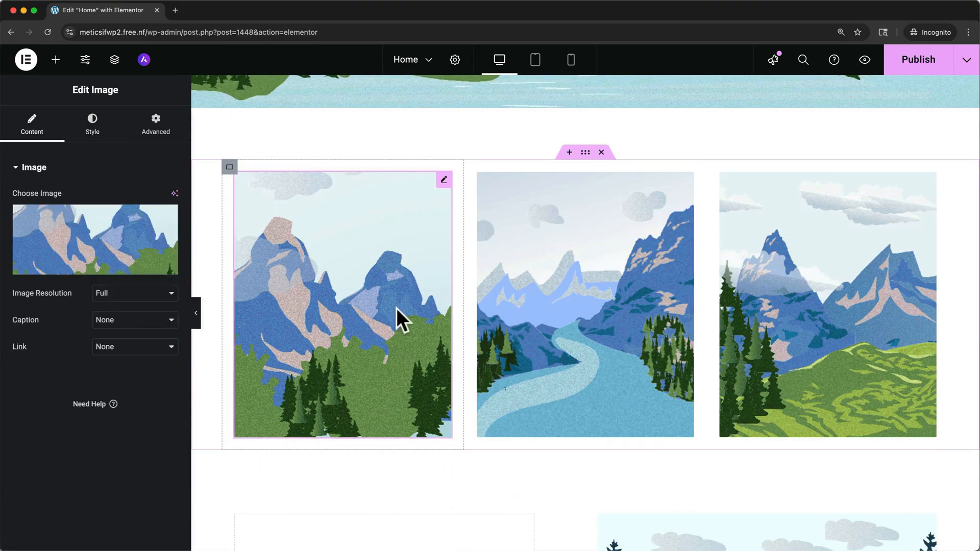
left_click(110, 253)
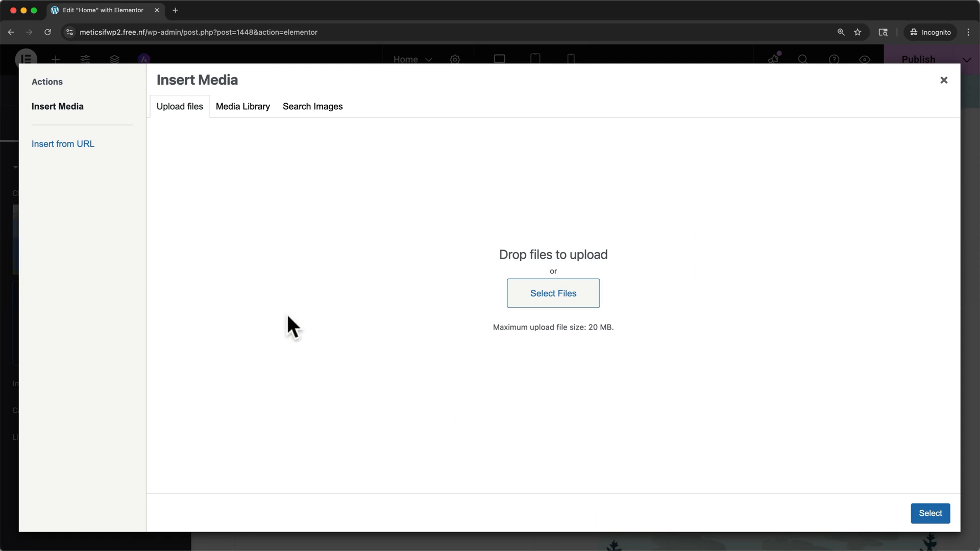
left_click(534, 301)
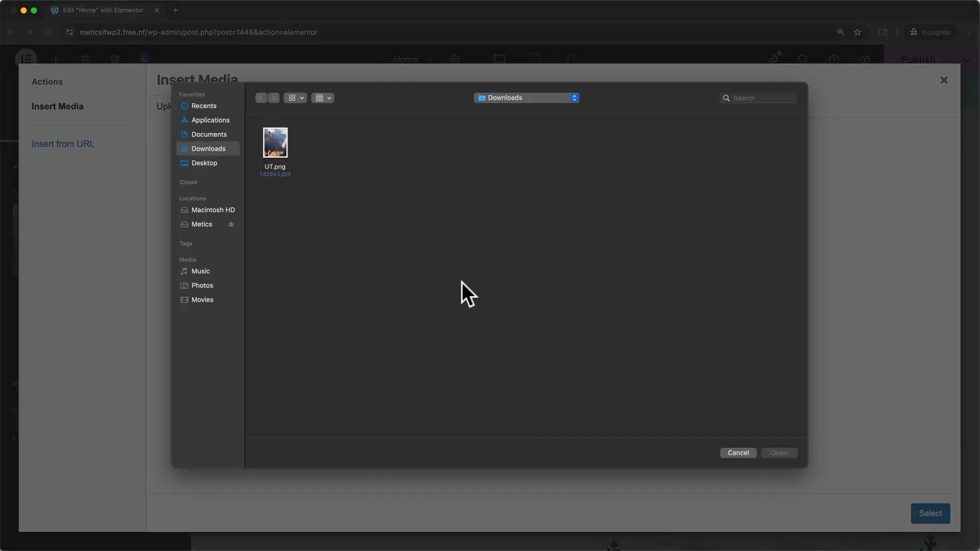
left_click(268, 147)
left_click(774, 453)
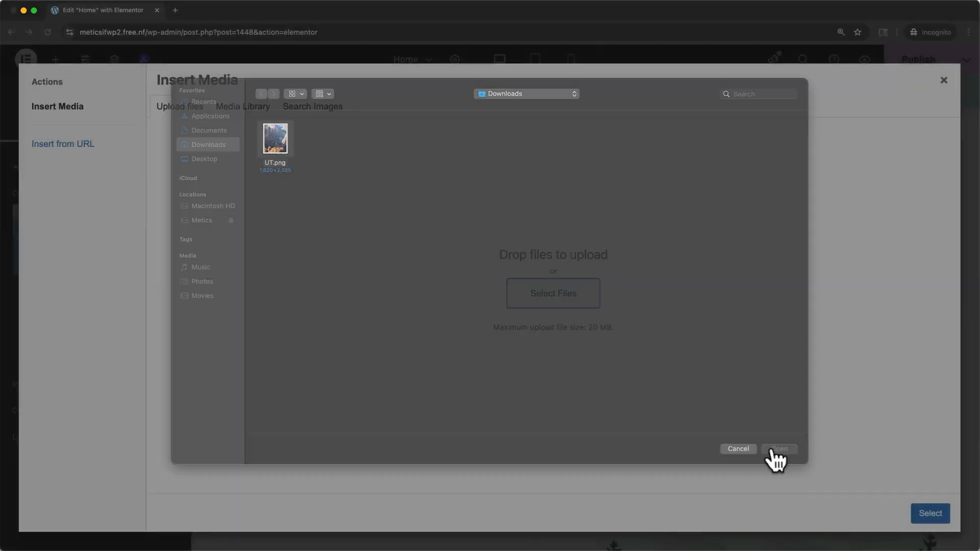
left_click(924, 514)
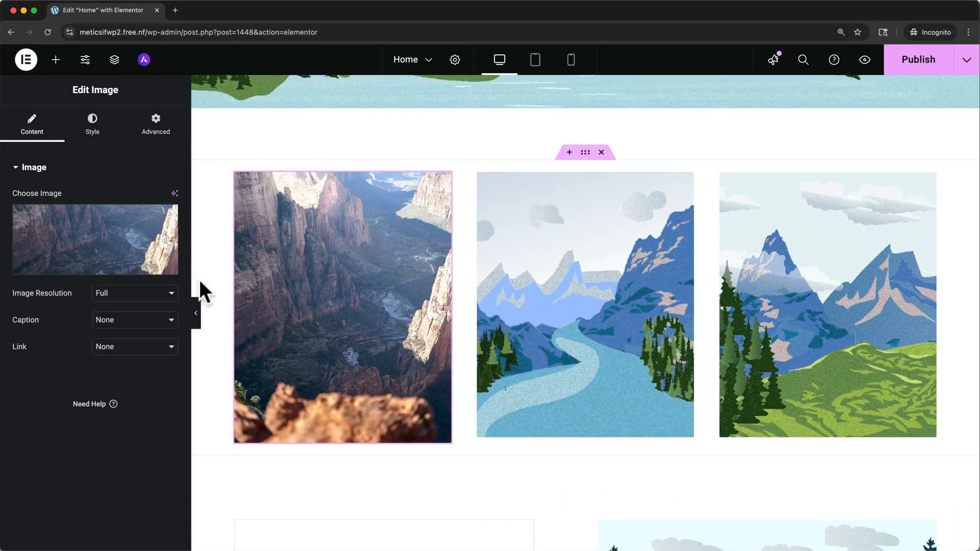
- Examine the replaced image's style settings and preview the page in the mobile portrait and tablet portrait layouts
left_click(92, 126)
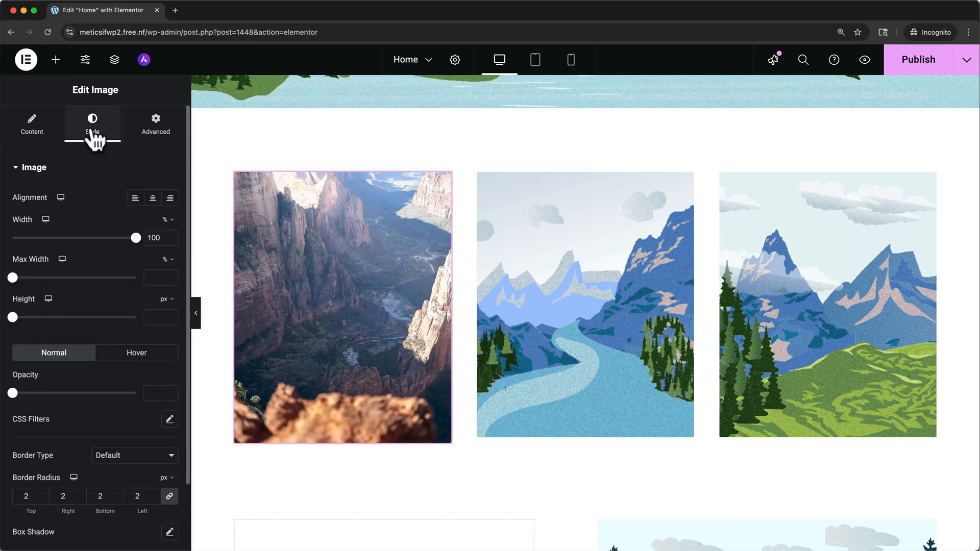
scroll(240, 149, "up", 8)
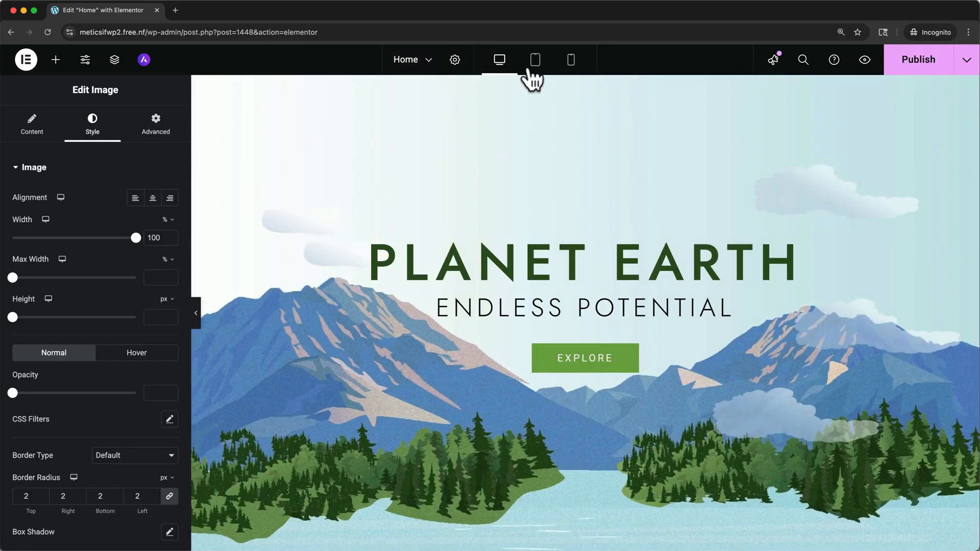
left_click(571, 61)
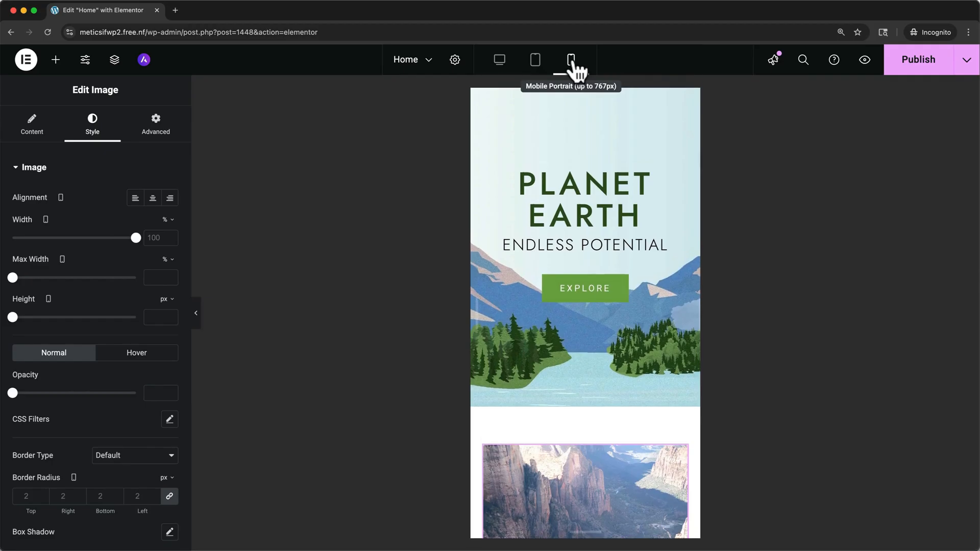
left_click(535, 61)
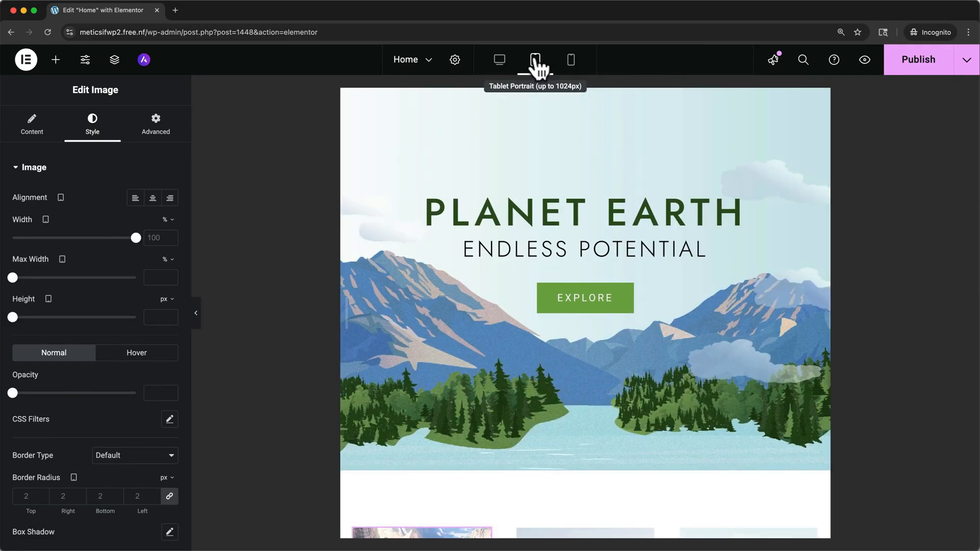
- Publish the Home page from the desktop layout and preview it in a new tab
left_click(499, 63)
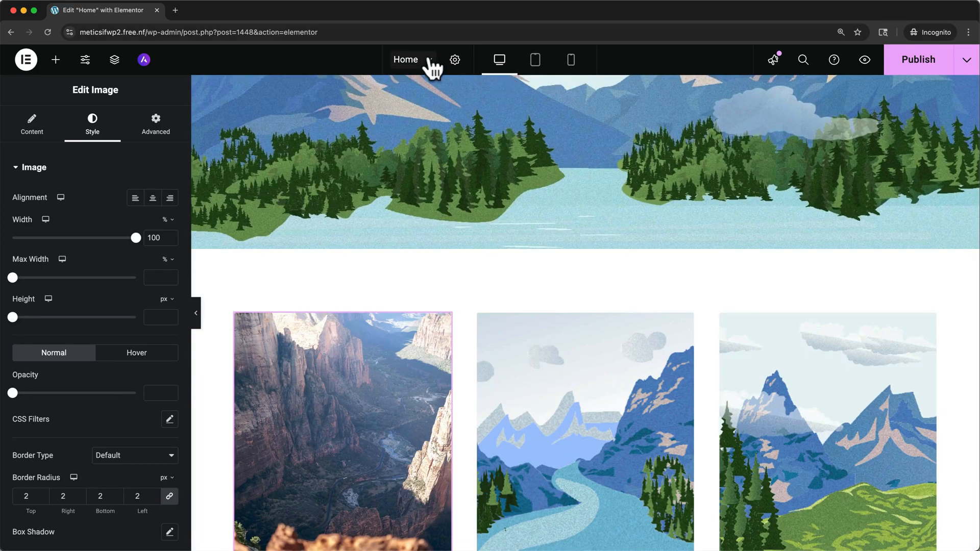
left_click(428, 59)
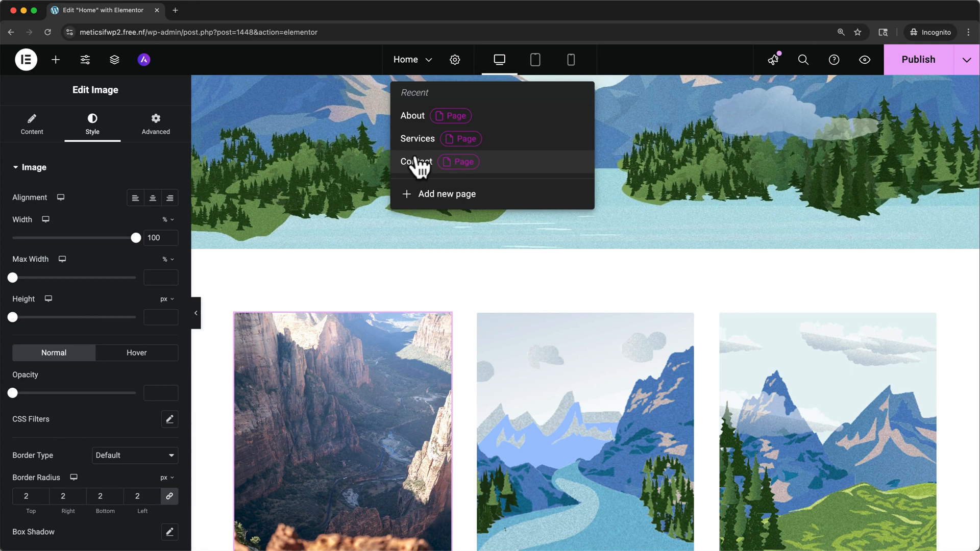
left_click(895, 62)
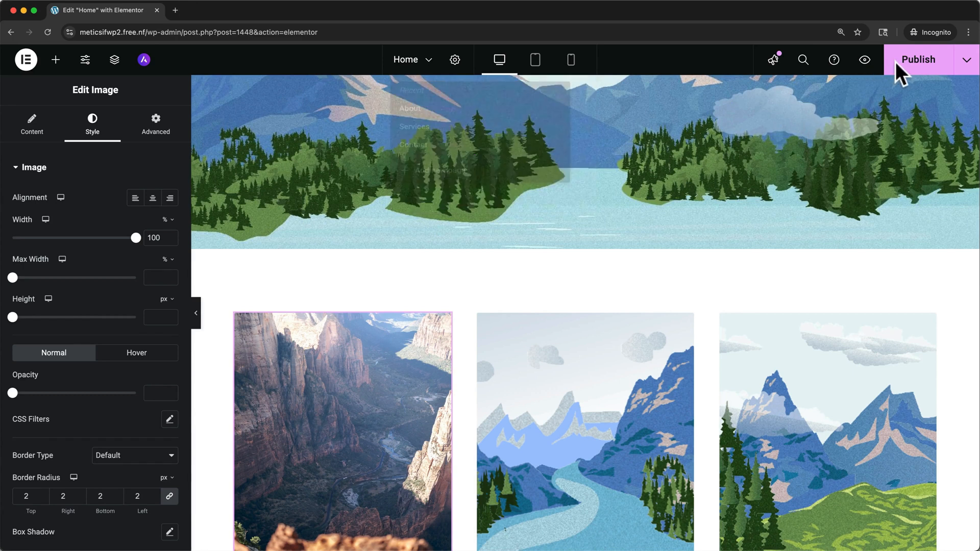
left_click(865, 61)
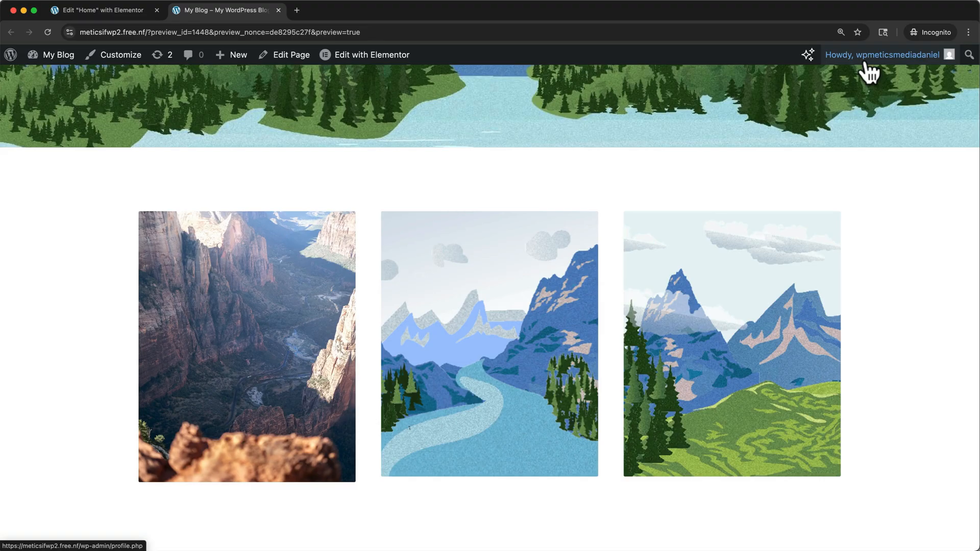
scroll(869, 134, "up", 10)
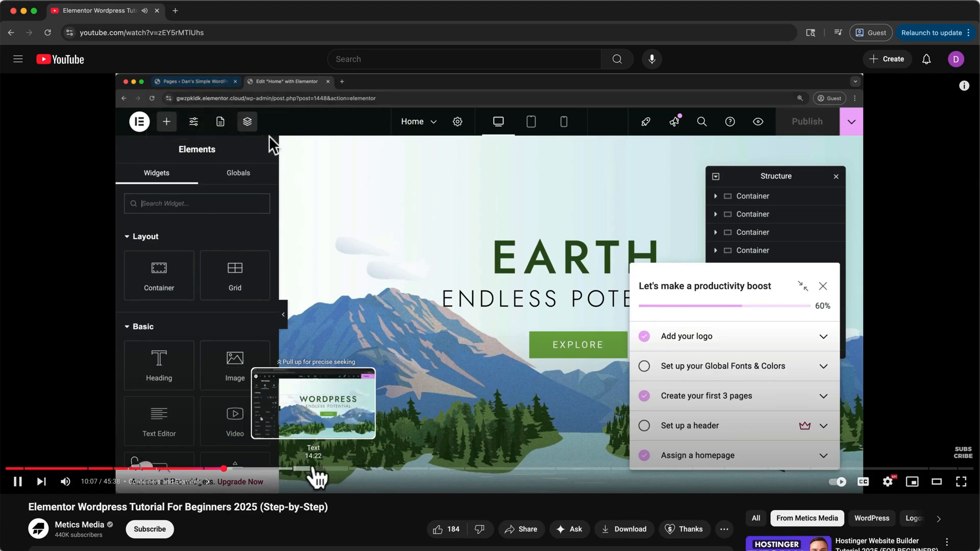
- Switch to YouTube and examine the chapter timestamps in the Elementor WordPress tutorial's description
scroll(348, 507, "down", 3)
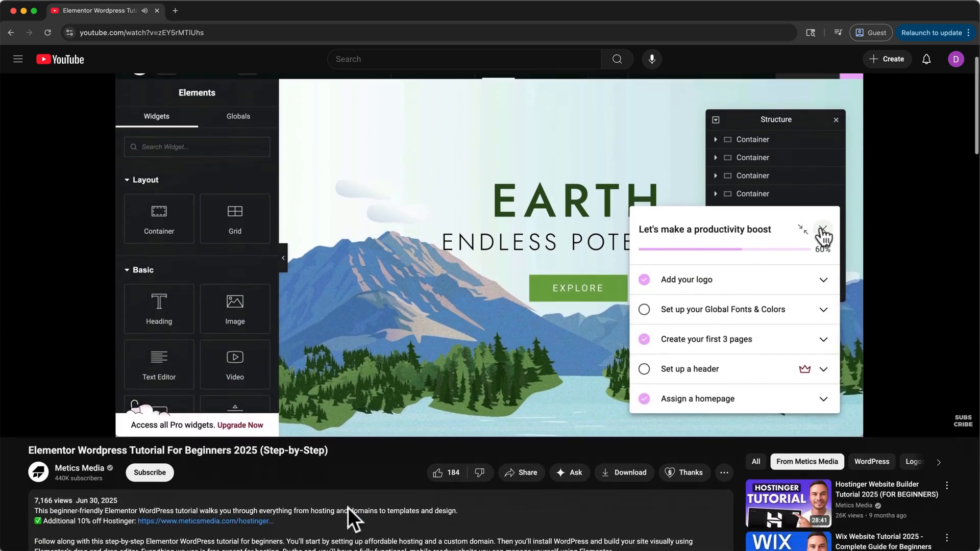
scroll(348, 508, "down", 4)
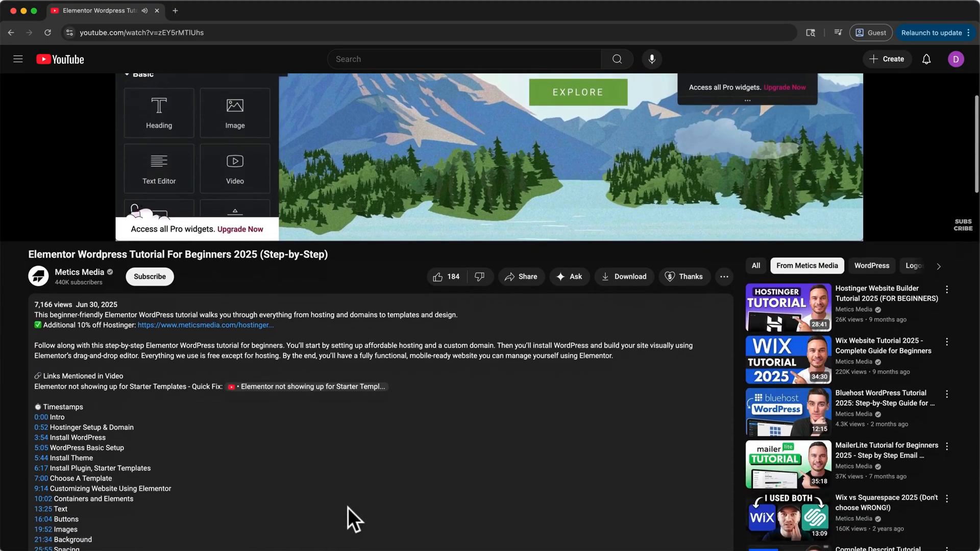
scroll(346, 522, "down", 1)
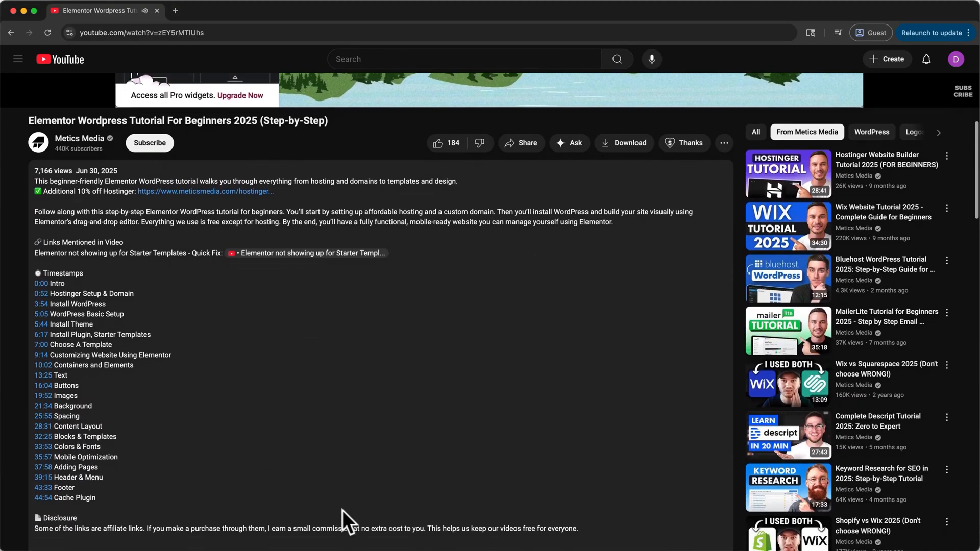
left_click_drag(105, 496, 81, 276)
left_click(82, 275)
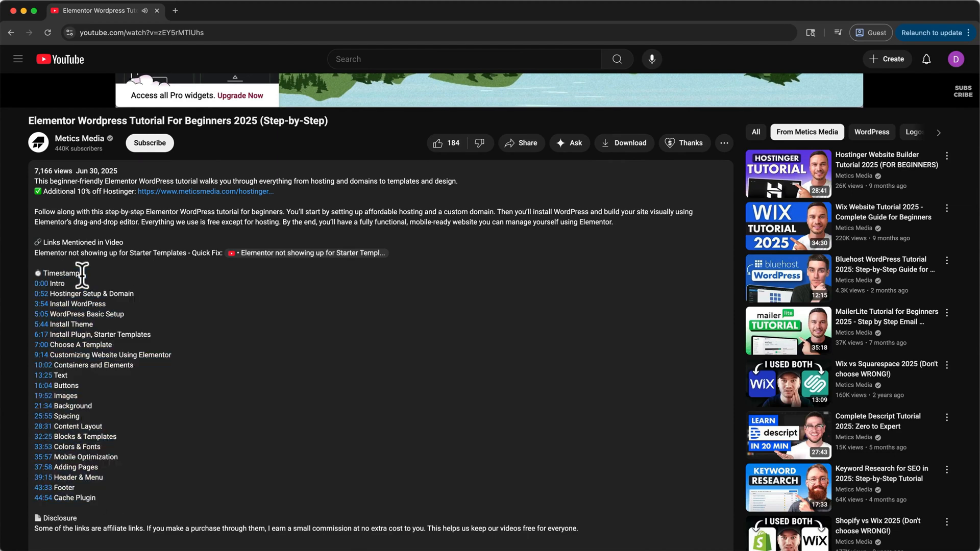
scroll(81, 274, "up", 8)
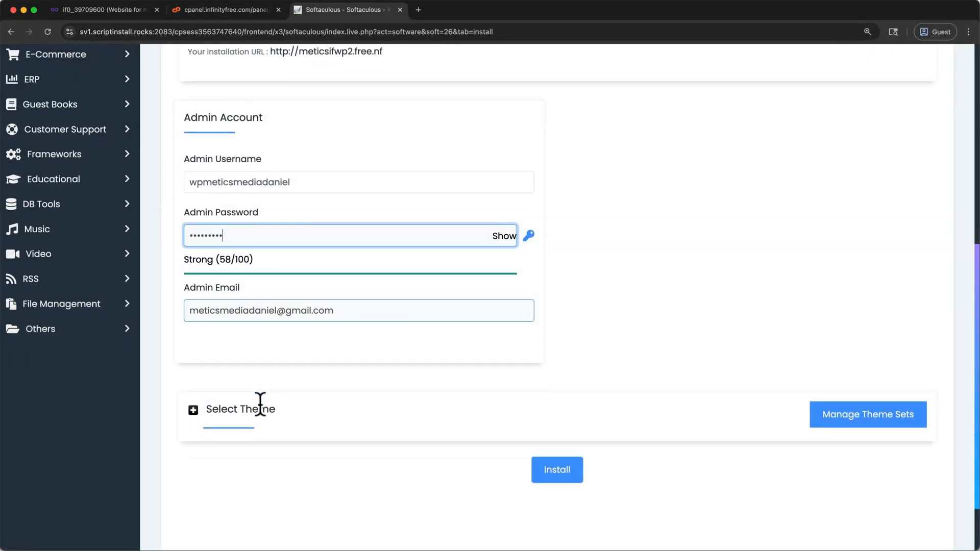
- Start the WordPress installation in Softaculous with the filled-in admin account, and return to the Home page's Elementor editor
scroll(260, 406, "down", 1)
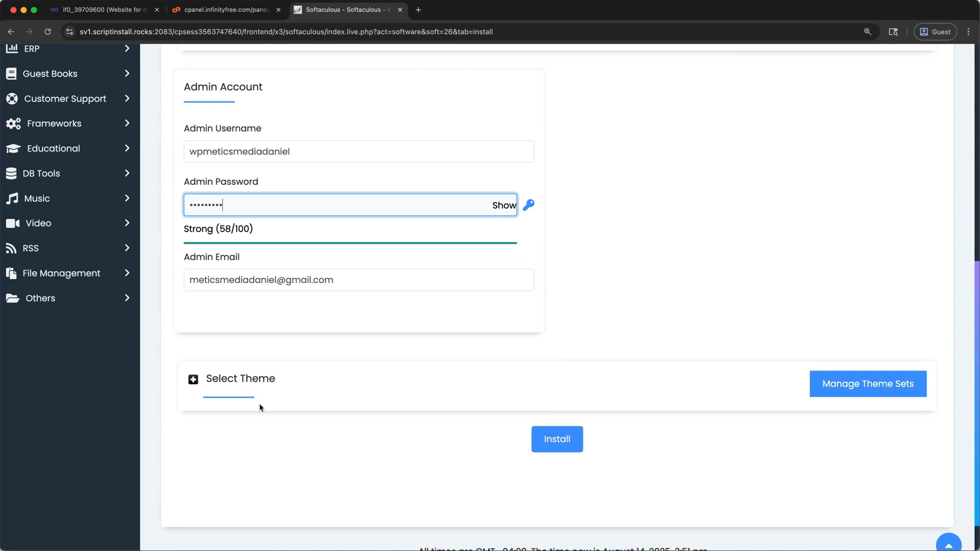
left_click(560, 439)
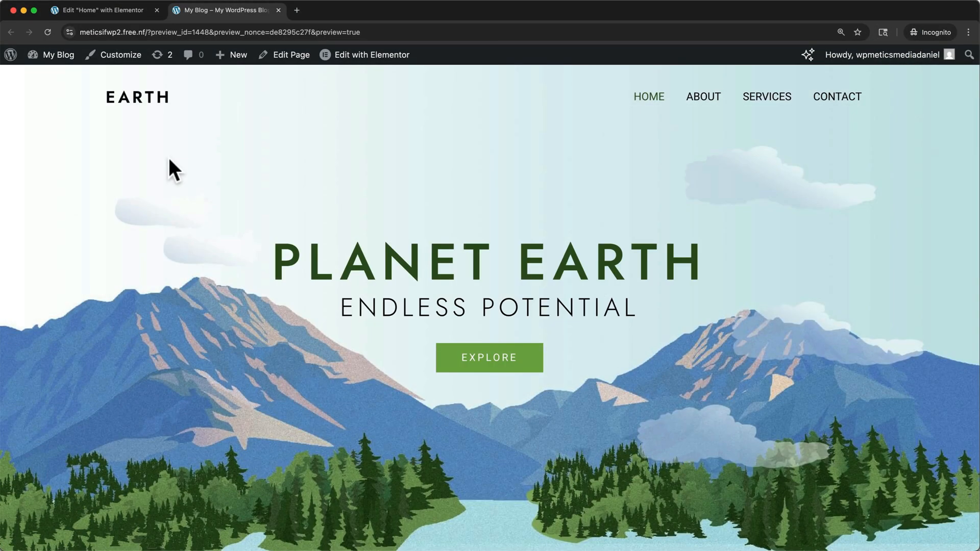
left_click(118, 11)
- Switch to FreeHosting.com and examine the features of its free web hosting package
scroll(288, 189, "up", 6)
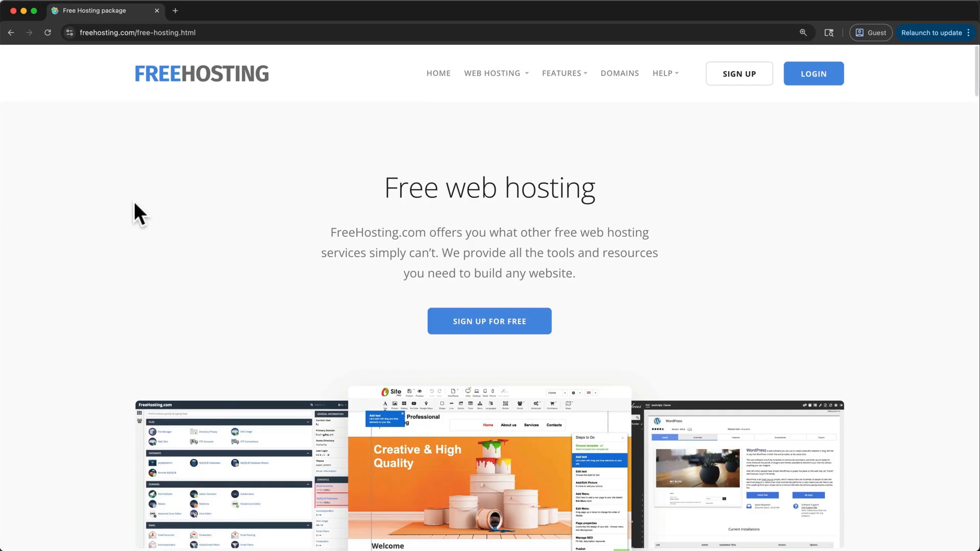
scroll(135, 204, "down", 5)
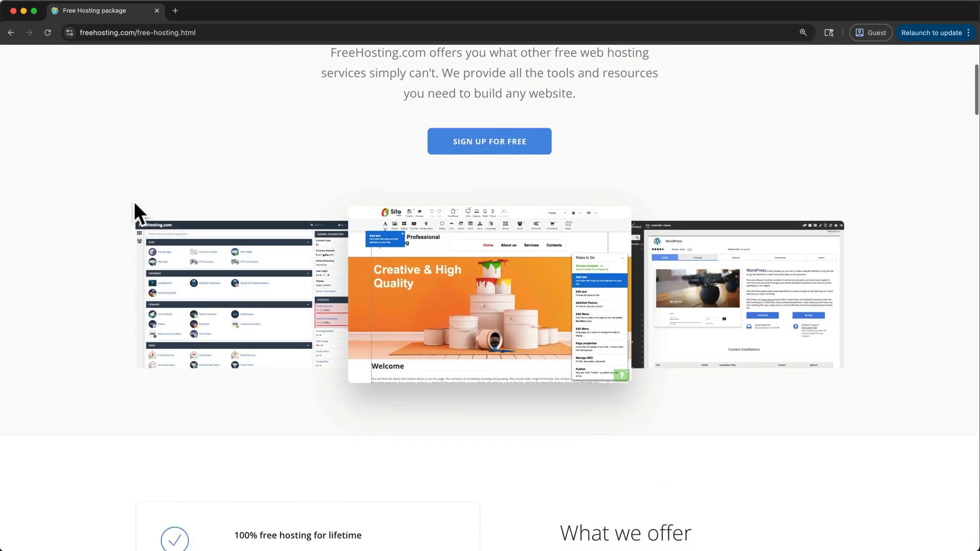
scroll(134, 201, "down", 5)
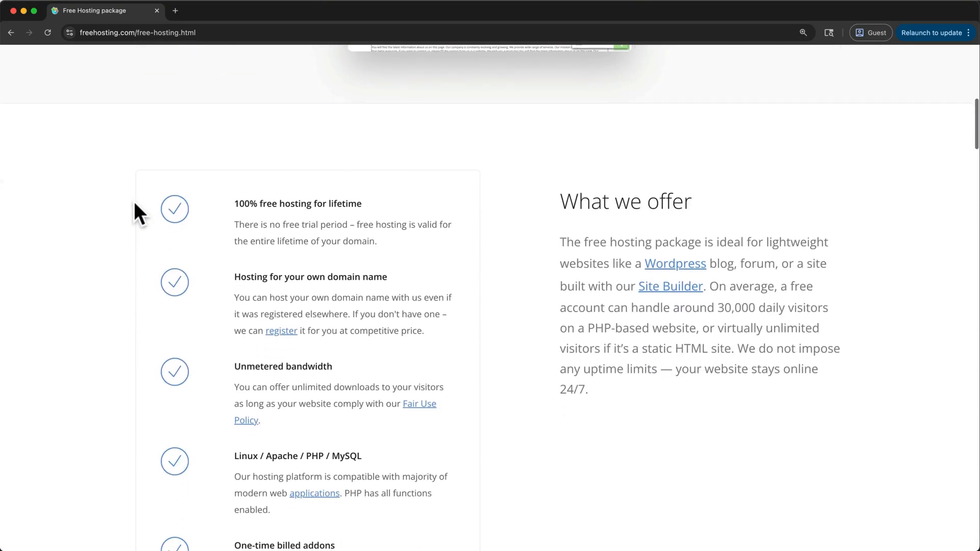
scroll(133, 201, "down", 5)
scroll(134, 201, "down", 8)
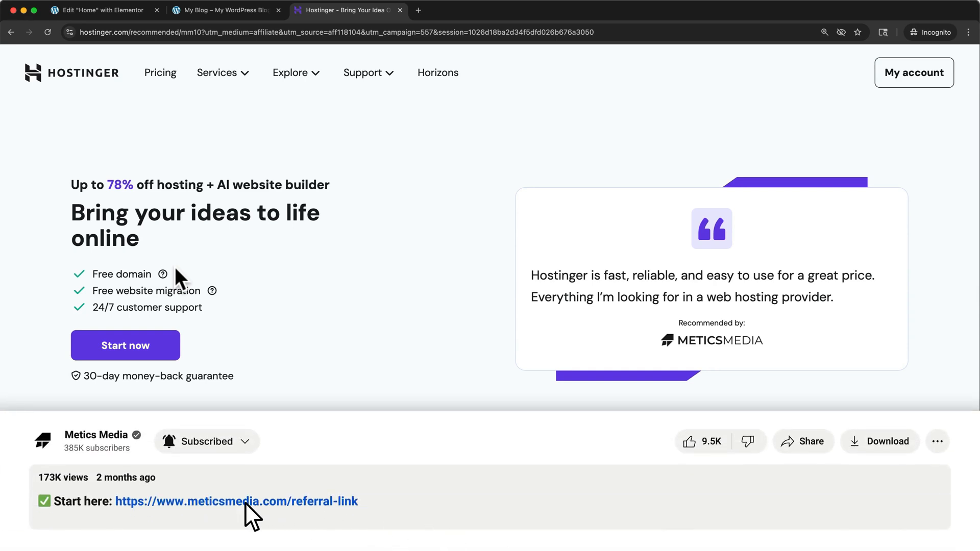
- Choose the Premium hosting plan on Hostinger's offer page
left_click(153, 347)
scroll(153, 347, "down", 3)
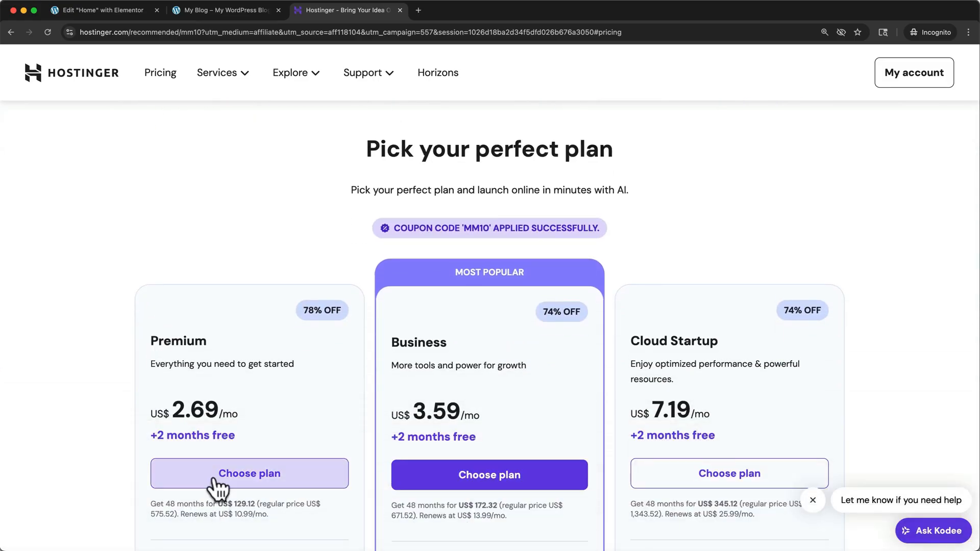
left_click(213, 478)
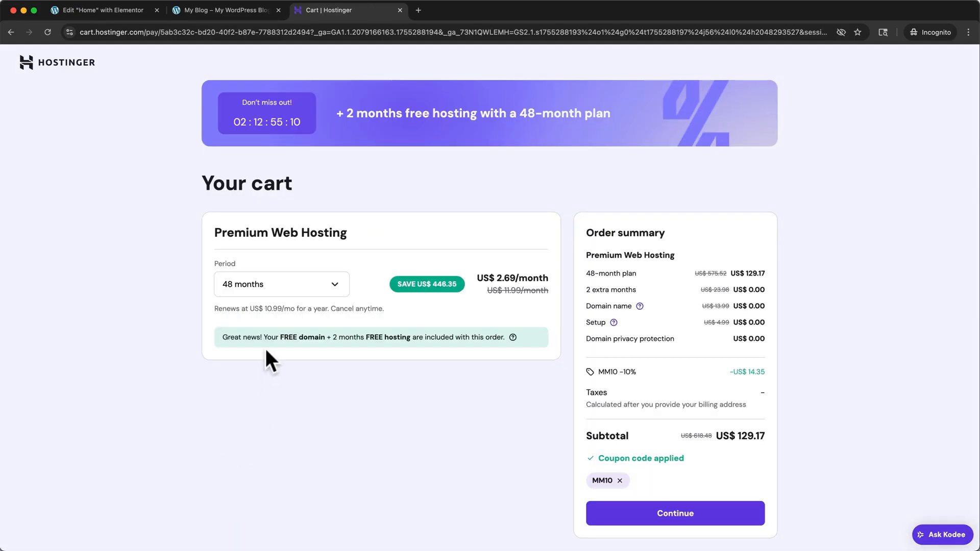
- Try the 12-month period for Premium Web Hosting and set the period to 24 months
left_click(270, 296)
left_click(265, 312)
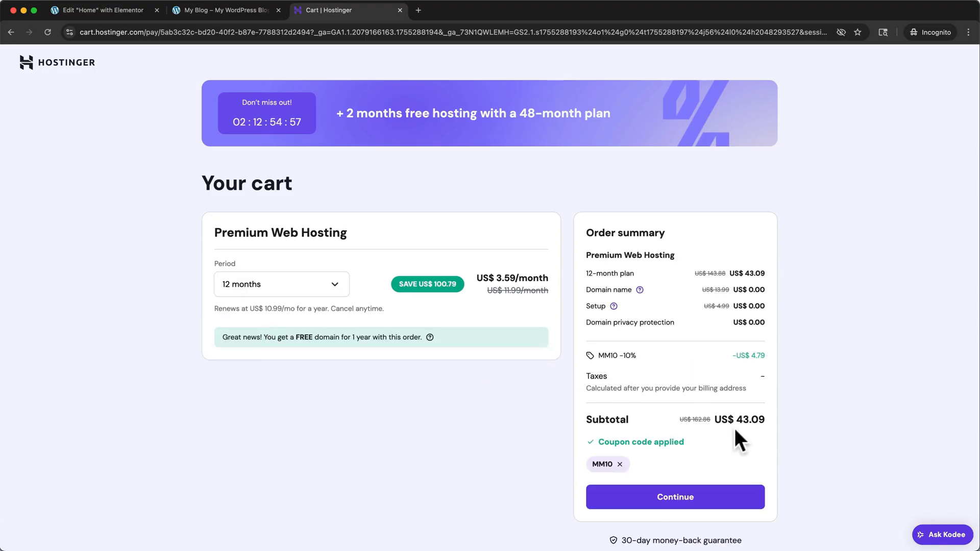
left_click(333, 288)
left_click(302, 351)
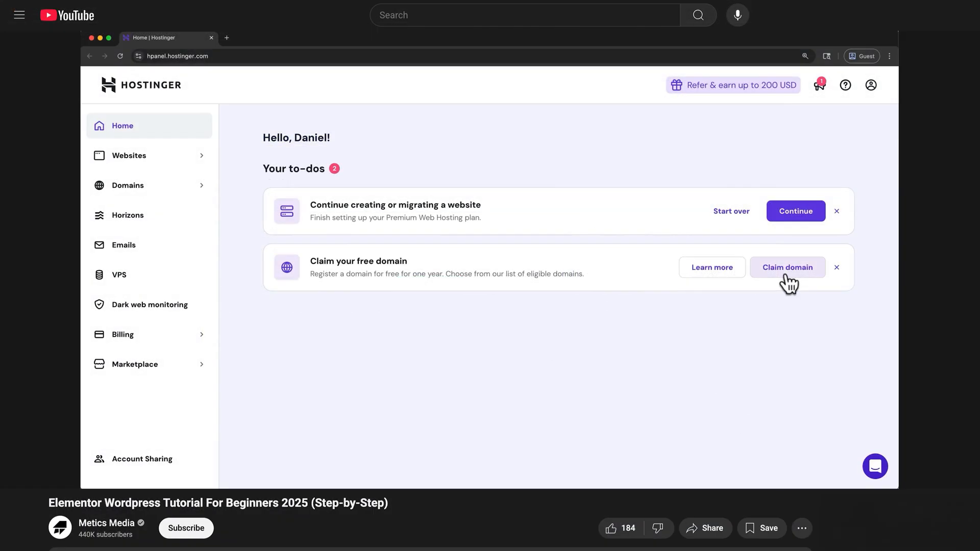
- Open the free domain claim in the Hostinger dashboard and proceed through website onboarding
left_click(787, 276)
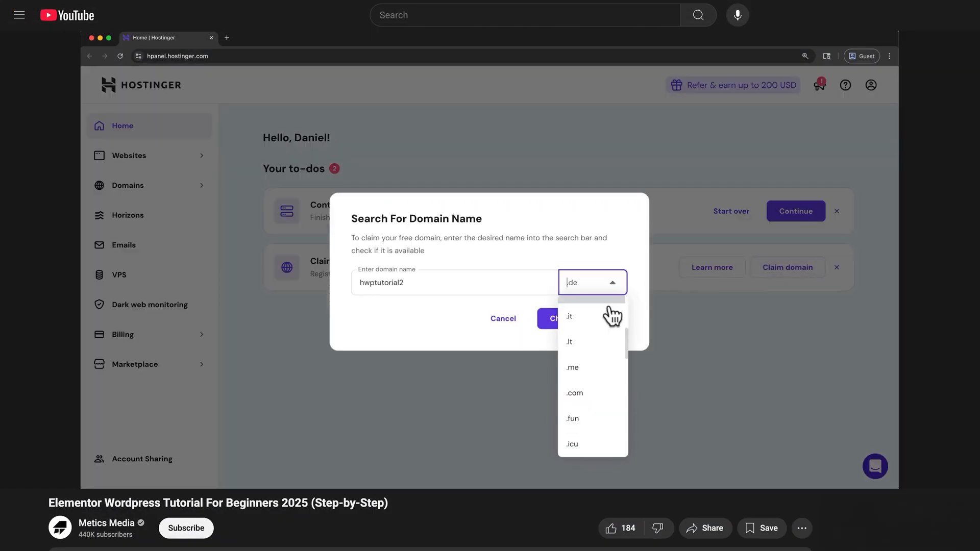
scroll(612, 315, "down", 1)
left_click(607, 341)
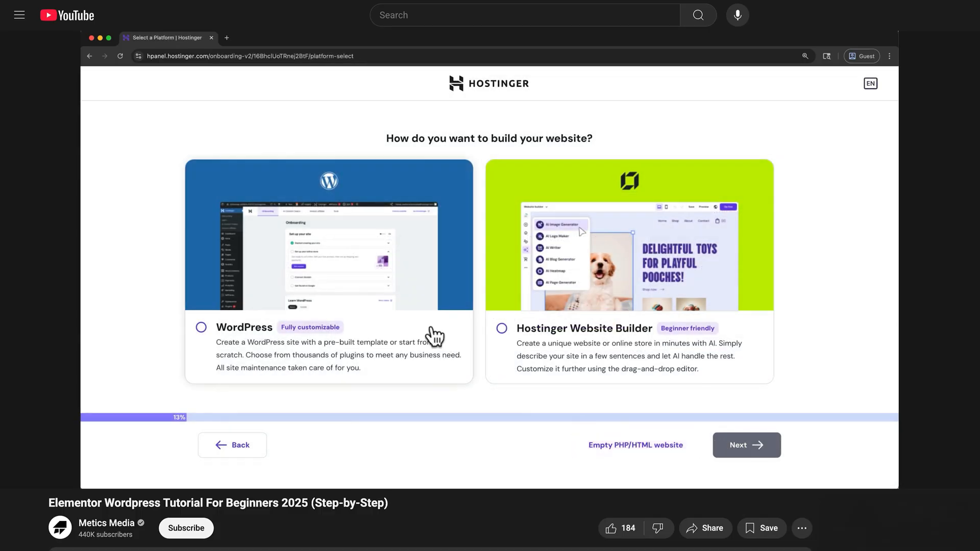
- Choose WordPress as the way to build the website and proceed to the WordPress account's login details
left_click(432, 329)
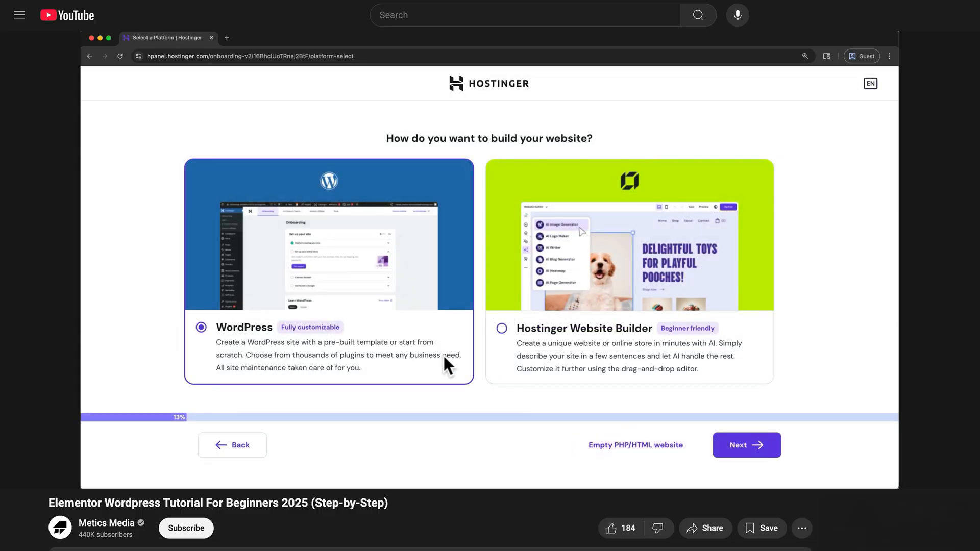
left_click(729, 447)
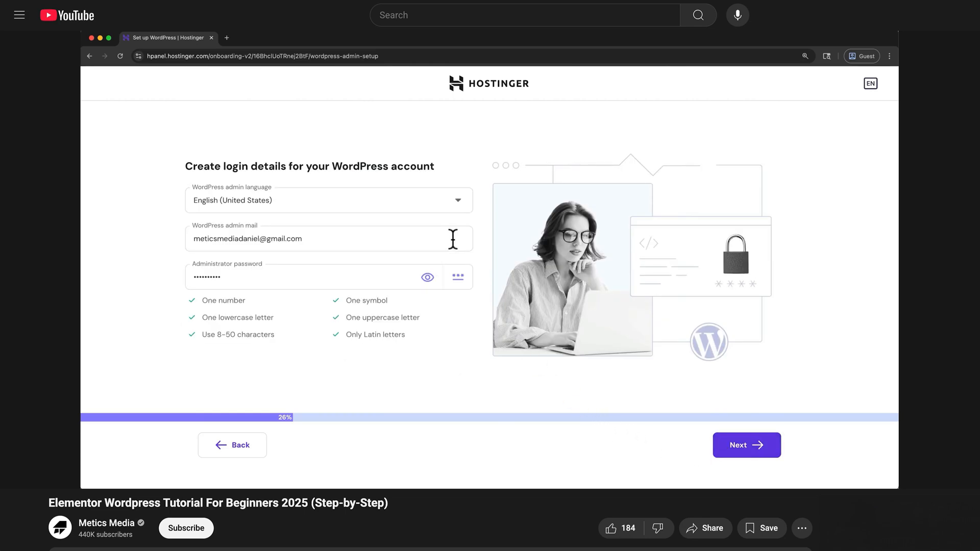
left_click(453, 239)
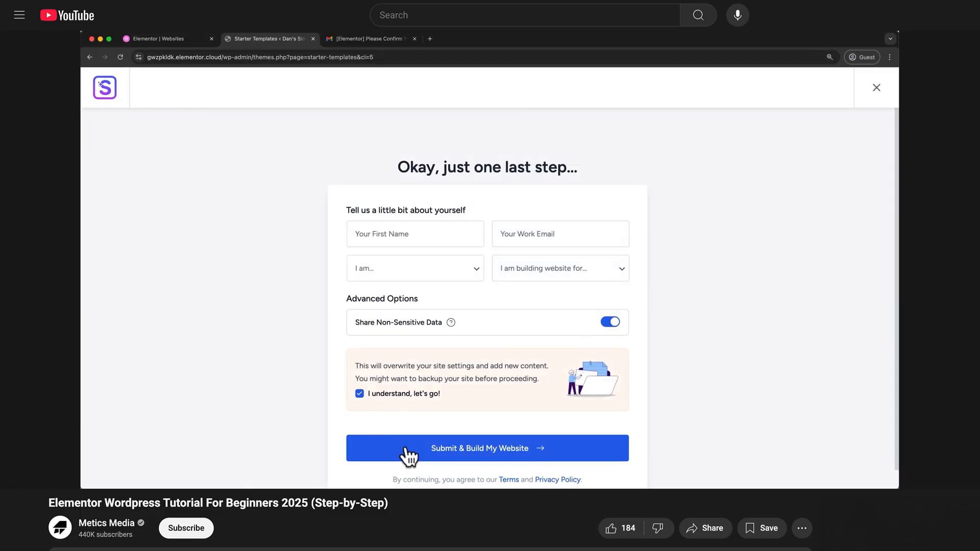
- Submit and build the website from the starter template, and look through the built site's home page
left_click(406, 449)
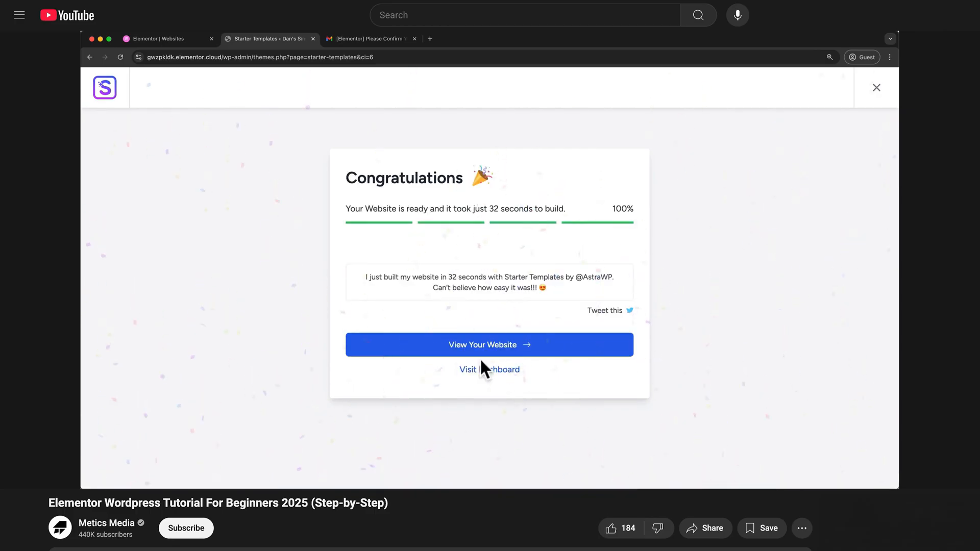
left_click(489, 342)
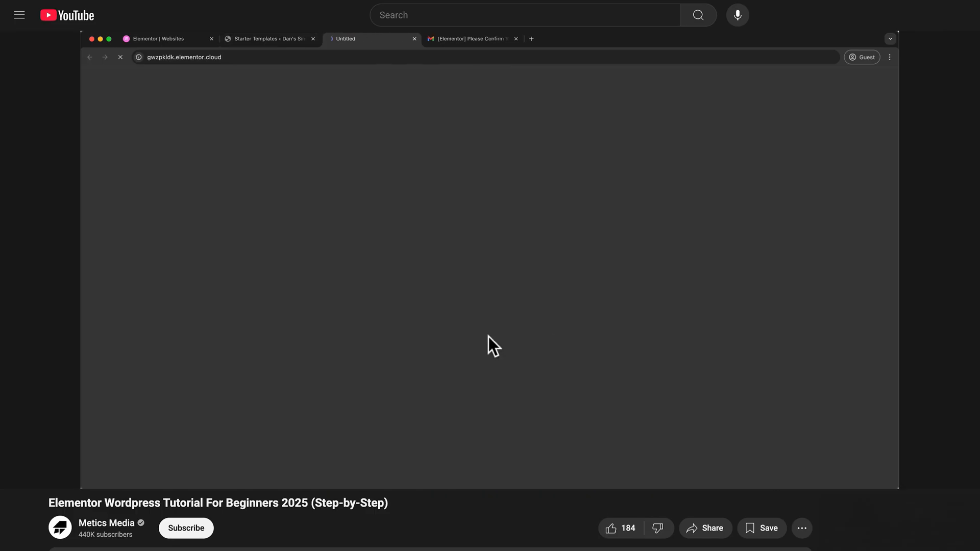
scroll(489, 341, "down", 5)
scroll(488, 335, "down", 8)
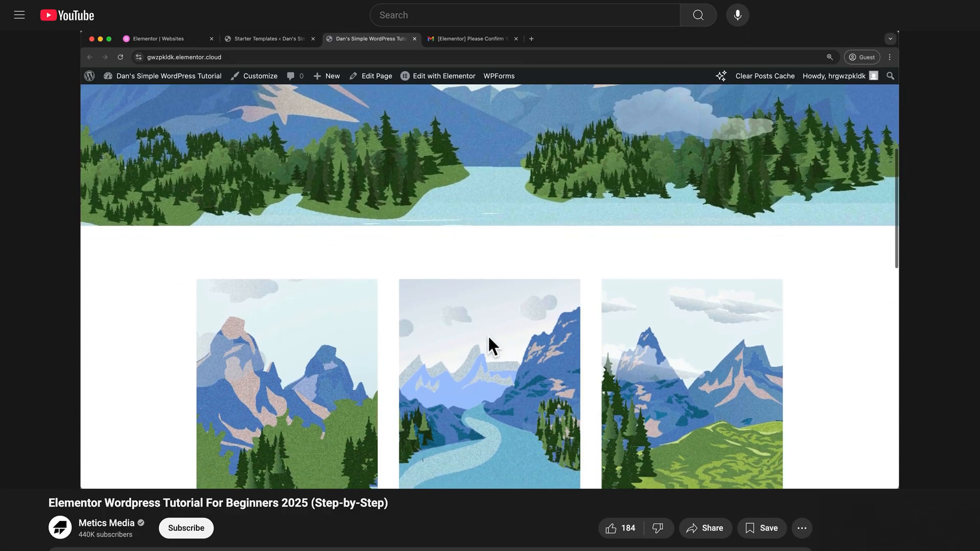
scroll(488, 337, "down", 3)
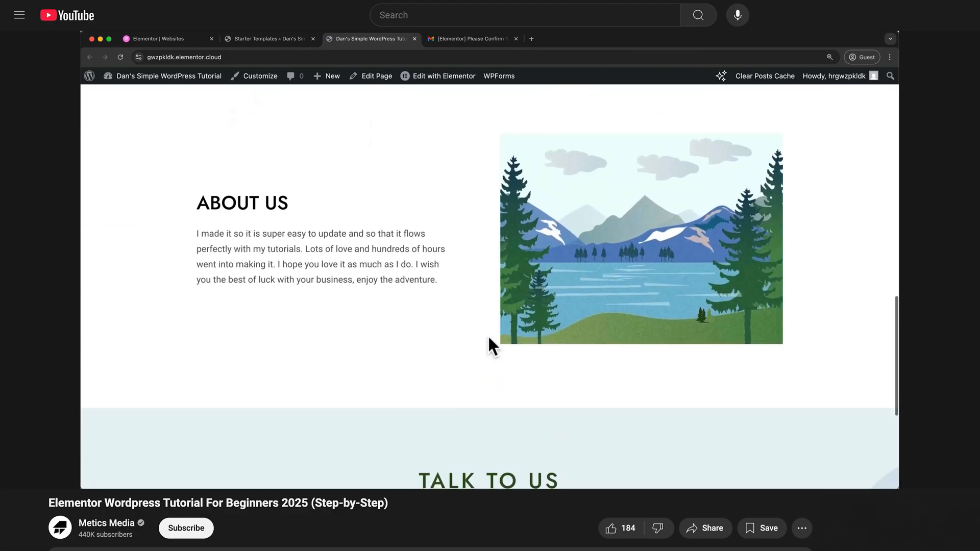